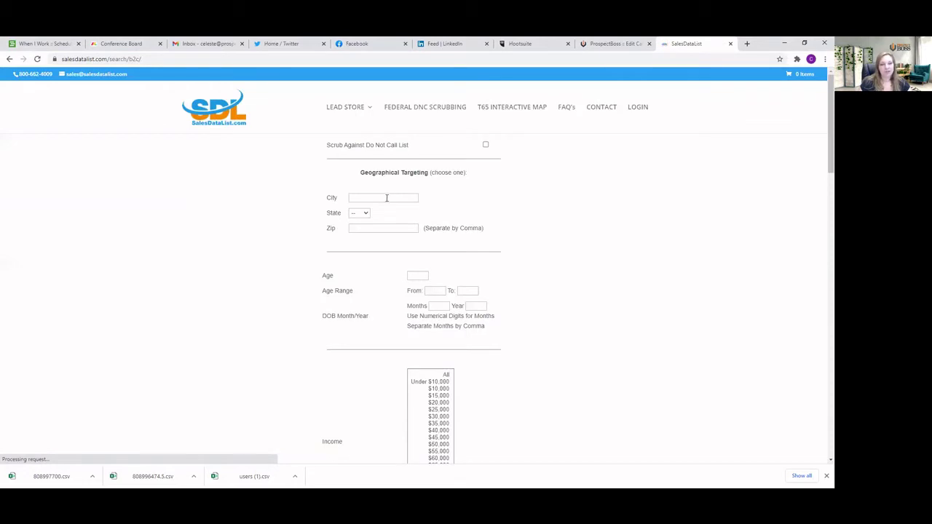
Target the search geographically to the city Savannah, state GA, and the saved zip list beginning 31406, 31405, 31419
{"action": "left_click", "coordinate": [387, 198]}
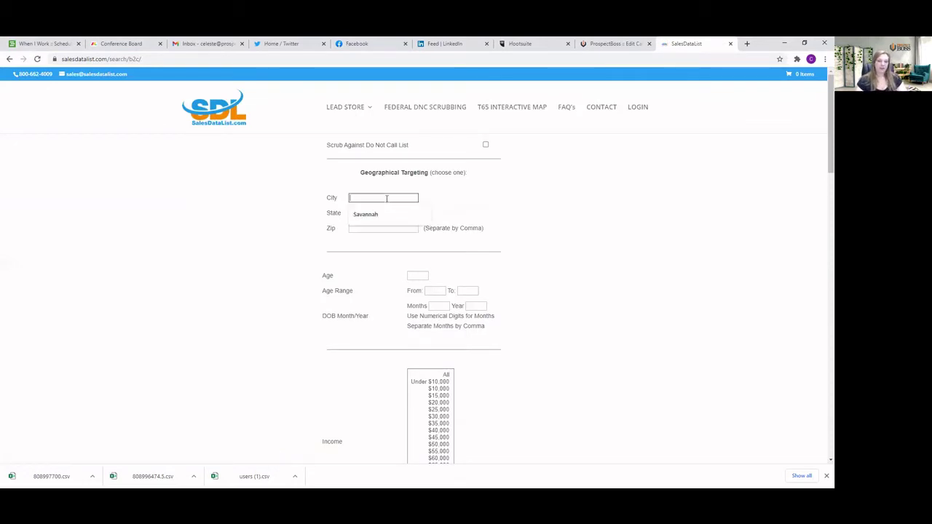
{"action": "left_click", "coordinate": [377, 212]}
{"action": "left_click", "coordinate": [366, 214]}
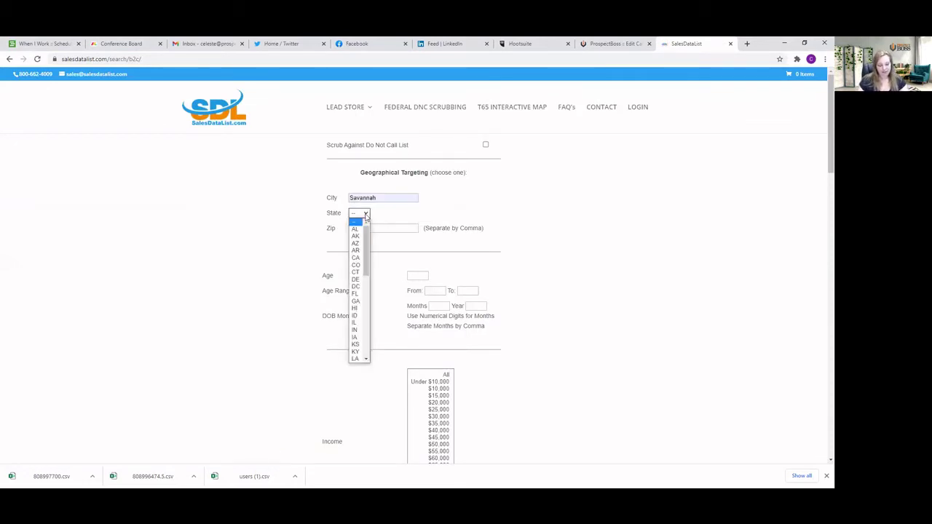
{"action": "type", "text": "ga"}
{"action": "key", "text": "Return"}
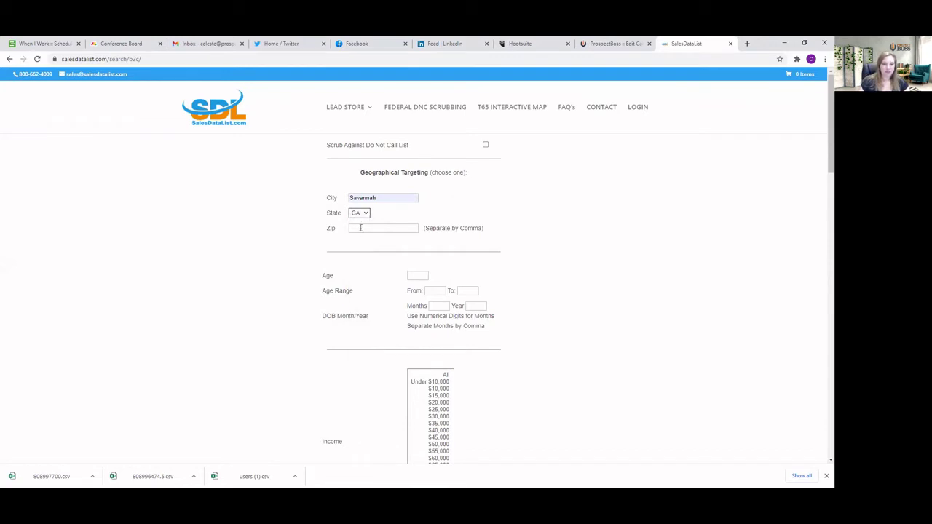
{"action": "left_click", "coordinate": [378, 228]}
{"action": "left_click", "coordinate": [385, 246]}
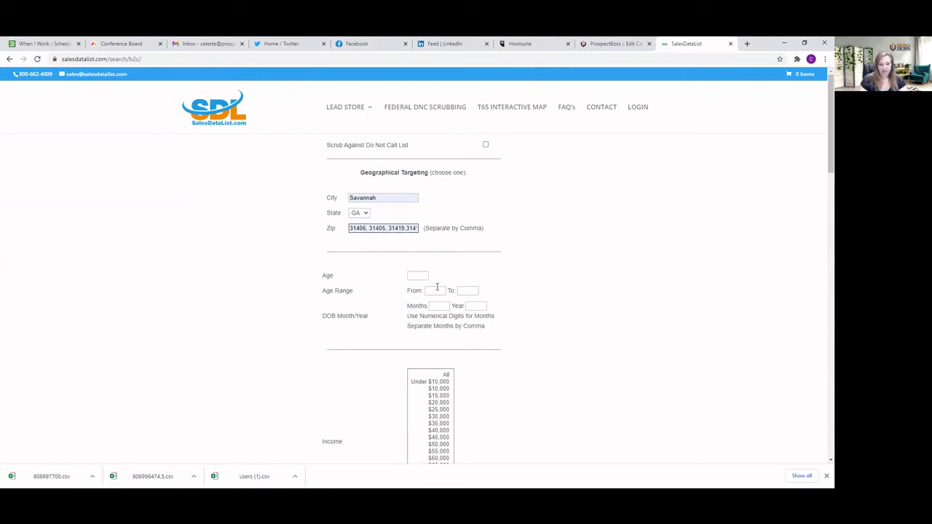
Set the search's age range from 30 to 60
{"action": "left_click", "coordinate": [435, 290]}
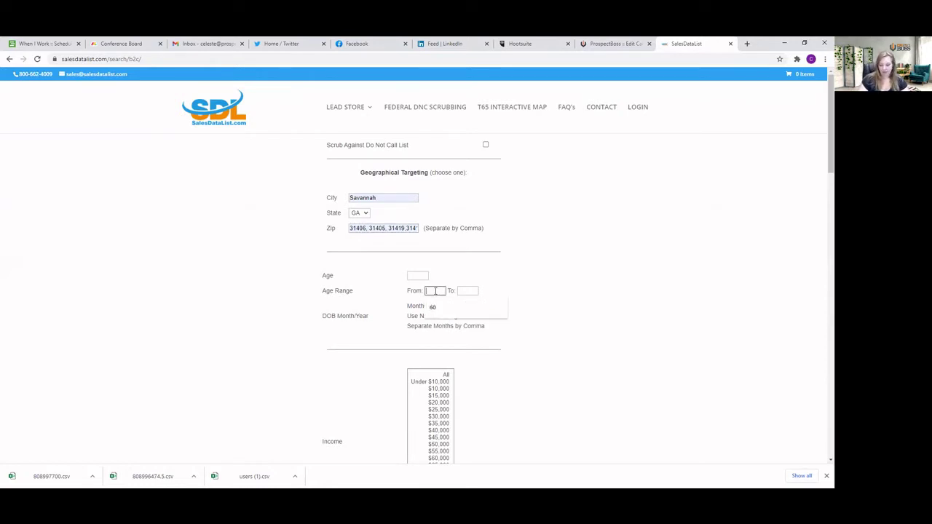
{"action": "type", "text": "30"}
{"action": "key", "text": "Tab"}
{"action": "type", "text": "60"}
{"action": "key", "text": "Tab"}
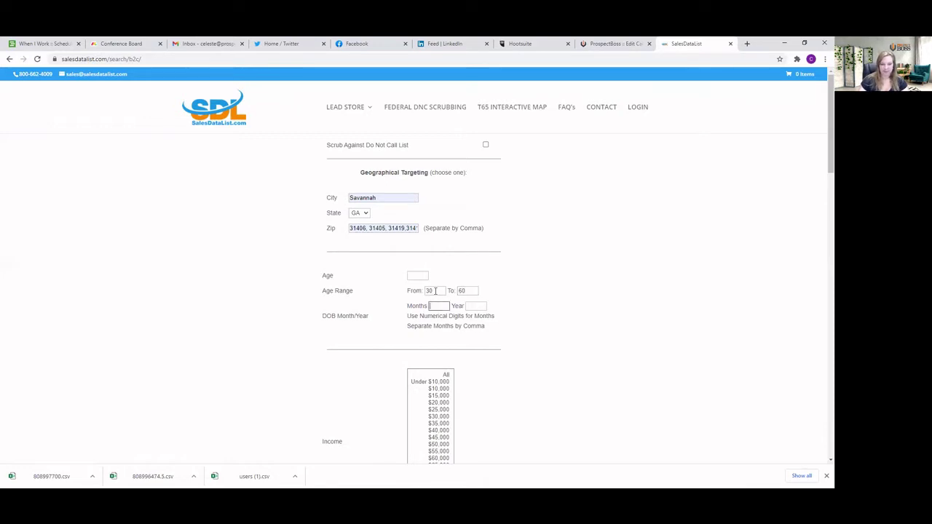
Select all income brackets from $30,000 through $250,000
{"action": "scroll", "coordinate": [400, 327], "scroll_direction": "down", "scroll_amount": 1}
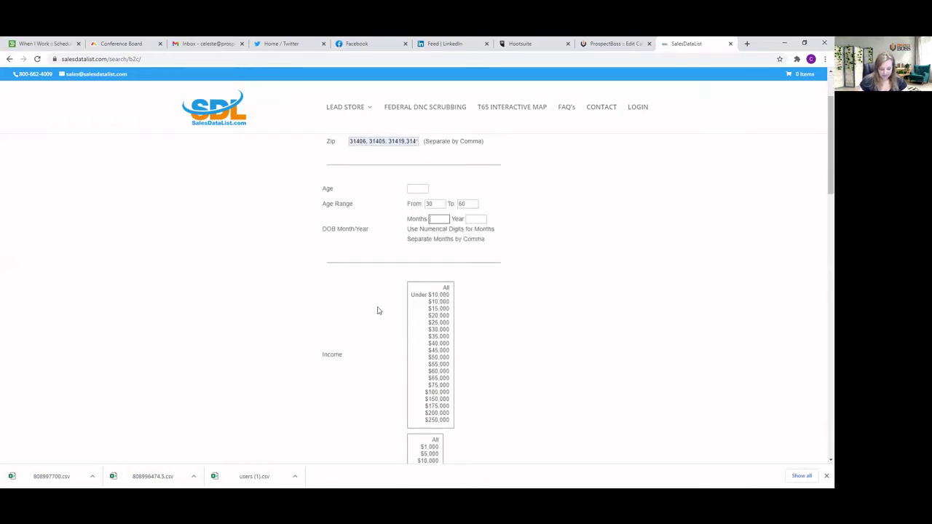
{"action": "left_click", "coordinate": [440, 331]}
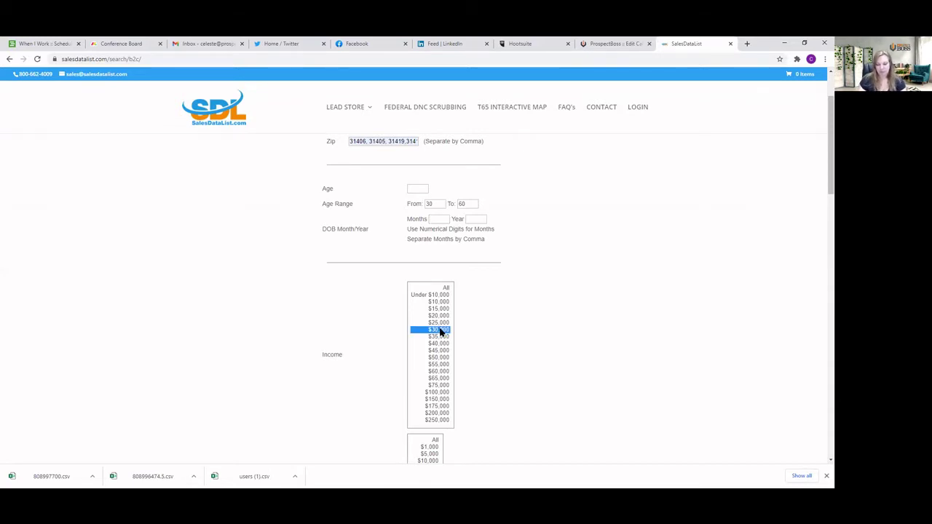
{"action": "key", "text": "shift+Down"}
{"action": "key", "text": "shift+Down"}
{"action": "key", "text": "shift+Down"}
{"action": "key", "text": "shift+Down"}
{"action": "key", "text": "shift+Down"}
{"action": "key", "text": "shift+Down"}
{"action": "key", "text": "shift+Down"}
{"action": "key", "text": "shift+Down"}
{"action": "key", "text": "shift+Down"}
{"action": "key", "text": "shift+Down"}
{"action": "key", "text": "shift+Down"}
{"action": "key", "text": "shift+Down"}
{"action": "key", "text": "shift+Down"}
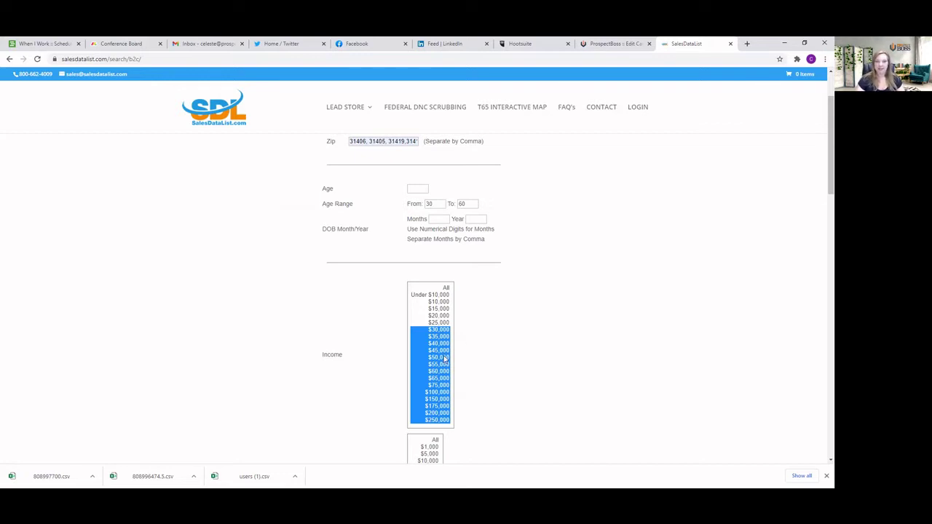
Enable scrubbing of the lead list against the Do Not Call list
{"action": "scroll", "coordinate": [496, 337], "scroll_direction": "up", "scroll_amount": 2}
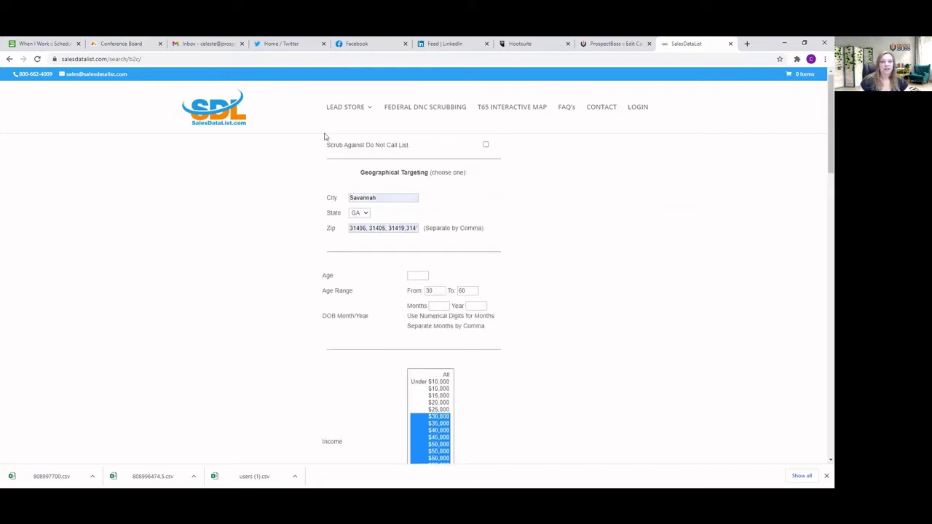
{"action": "left_click_drag", "start_coordinate": [325, 147], "coordinate": [427, 150]}
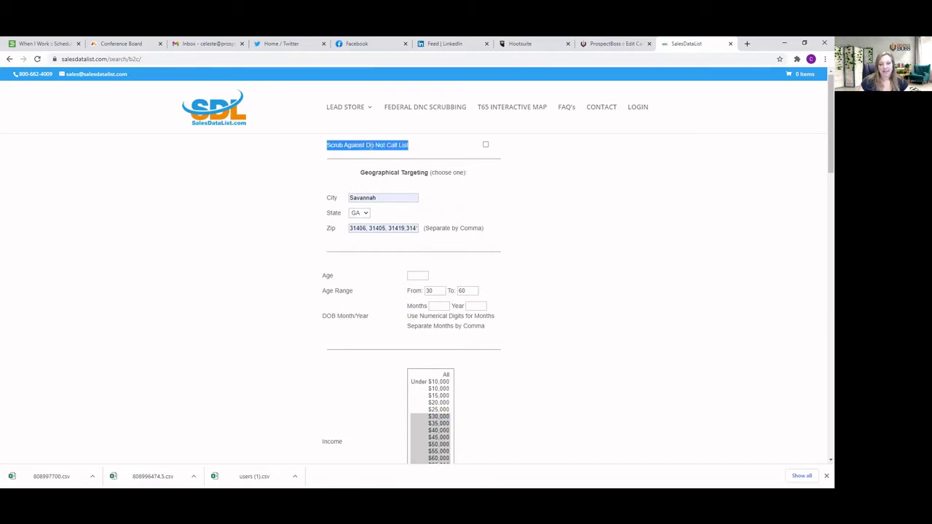
{"action": "left_click", "coordinate": [442, 152]}
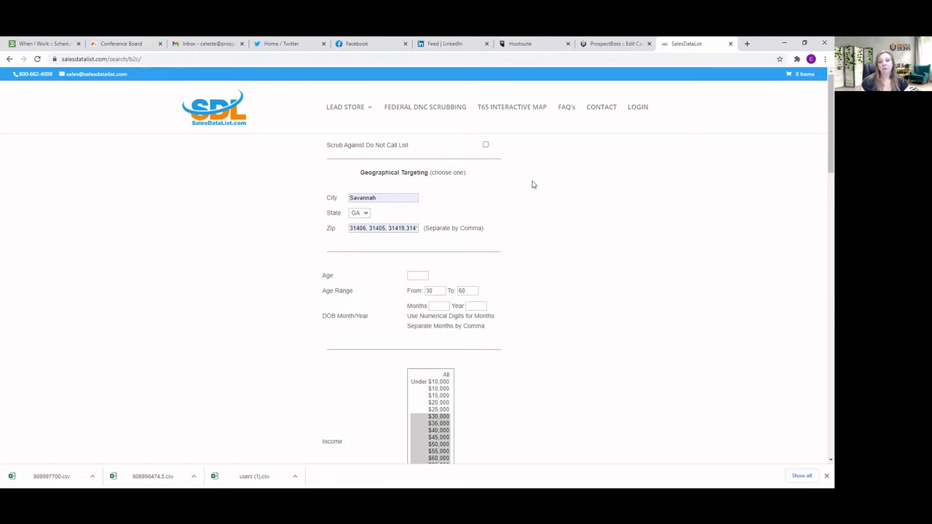
{"action": "left_click", "coordinate": [485, 145]}
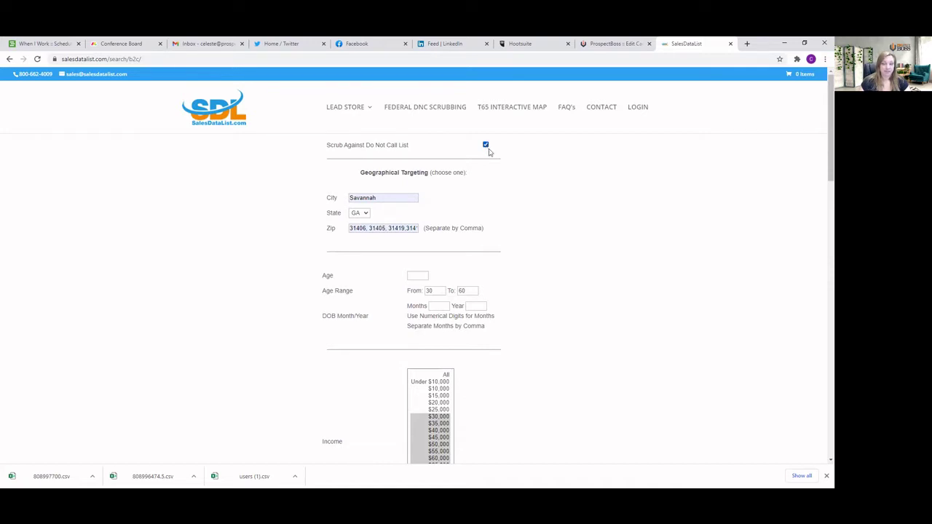
Restrict the Own/Rent criterion to Homeowner, leave the remaining filters empty, and run the consumer search
{"action": "scroll", "coordinate": [501, 172], "scroll_direction": "down", "scroll_amount": 3}
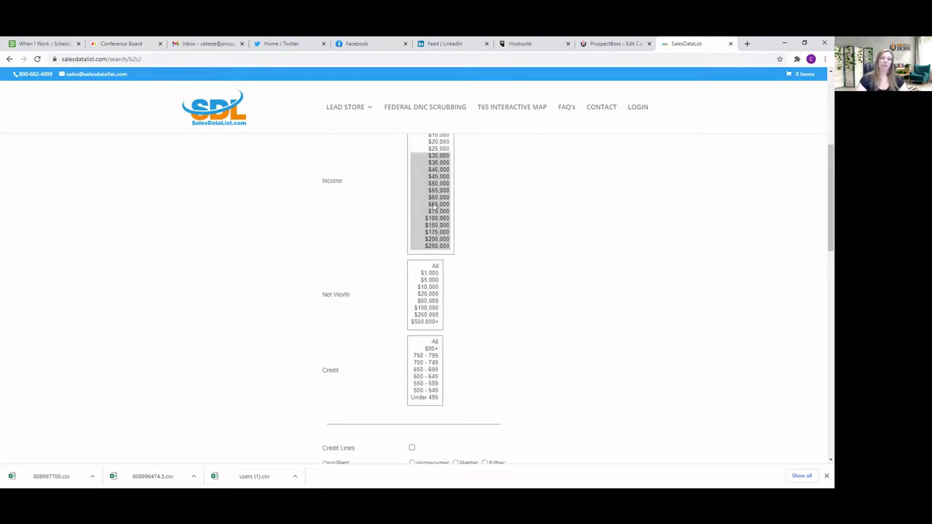
{"action": "scroll", "coordinate": [469, 241], "scroll_direction": "down", "scroll_amount": 3}
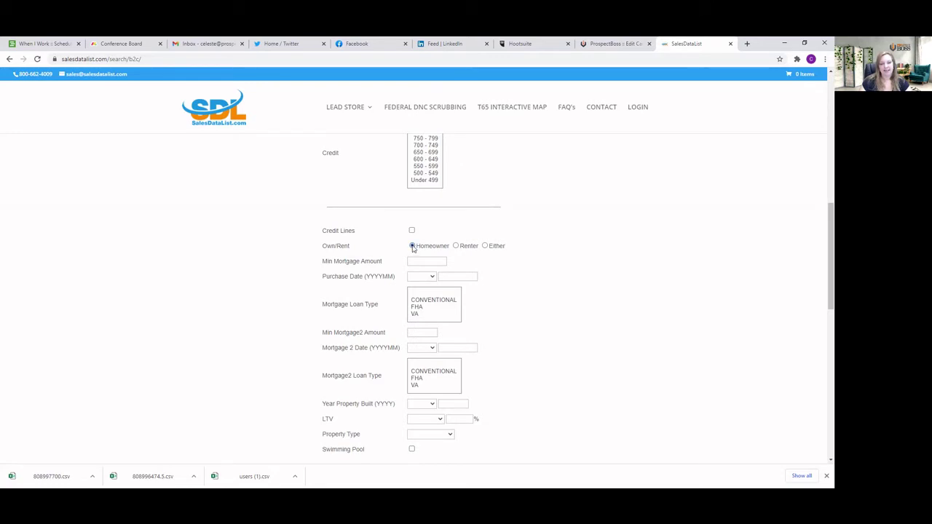
{"action": "scroll", "coordinate": [481, 274], "scroll_direction": "down", "scroll_amount": 3}
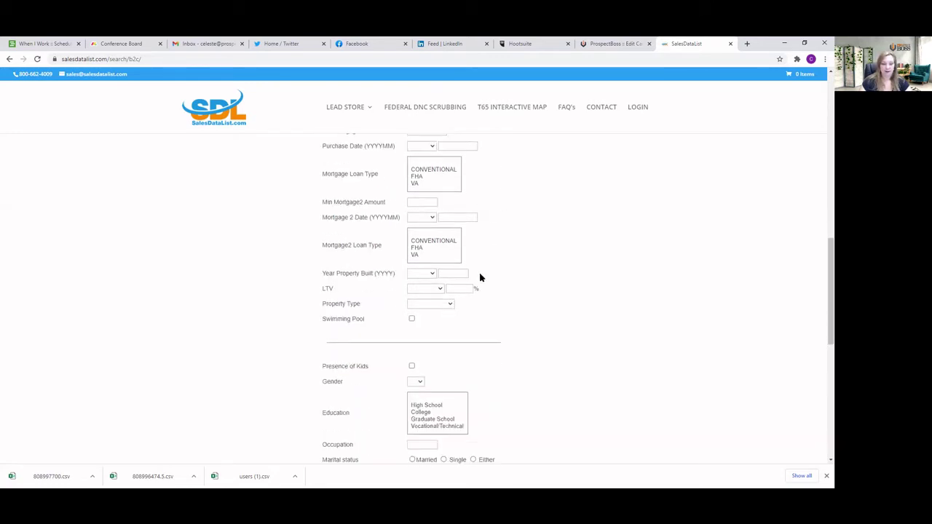
{"action": "scroll", "coordinate": [385, 240], "scroll_direction": "down", "scroll_amount": 1}
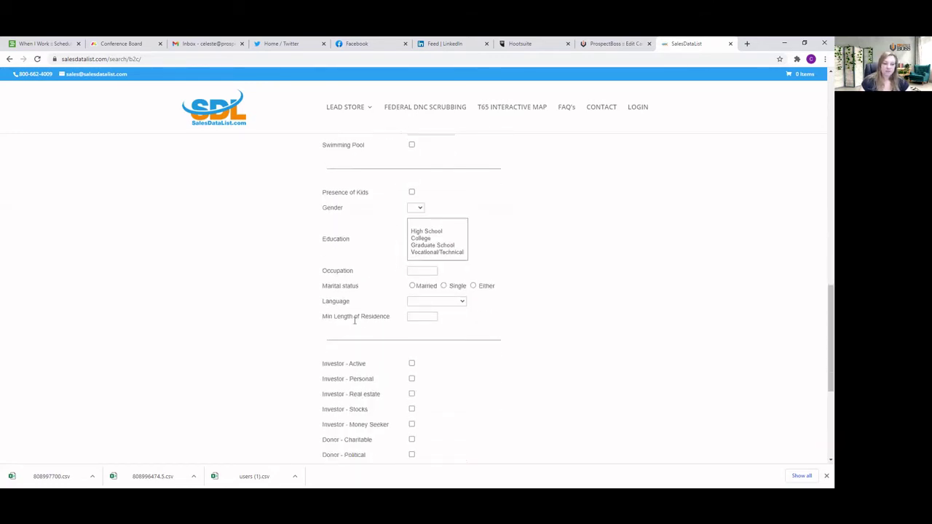
{"action": "scroll", "coordinate": [430, 291], "scroll_direction": "down", "scroll_amount": 1}
{"action": "scroll", "coordinate": [369, 236], "scroll_direction": "down", "scroll_amount": 2}
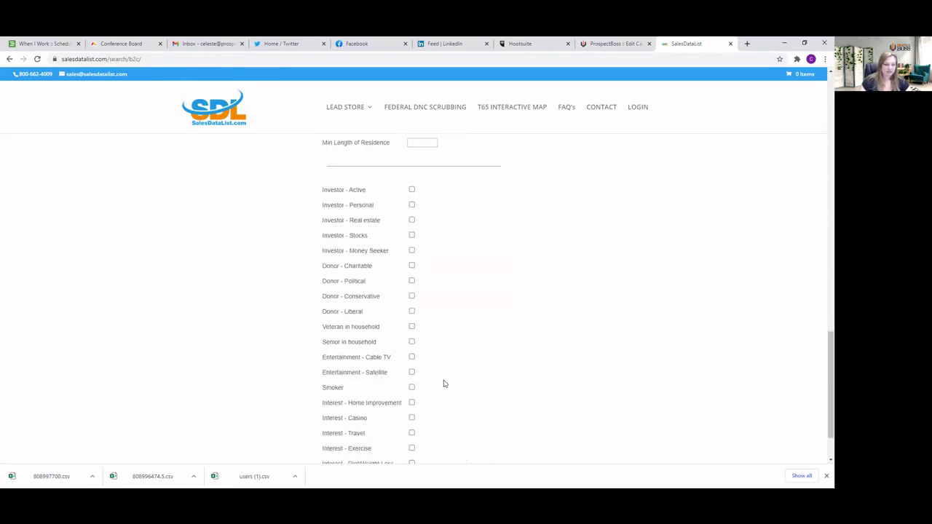
{"action": "scroll", "coordinate": [444, 383], "scroll_direction": "down", "scroll_amount": 1}
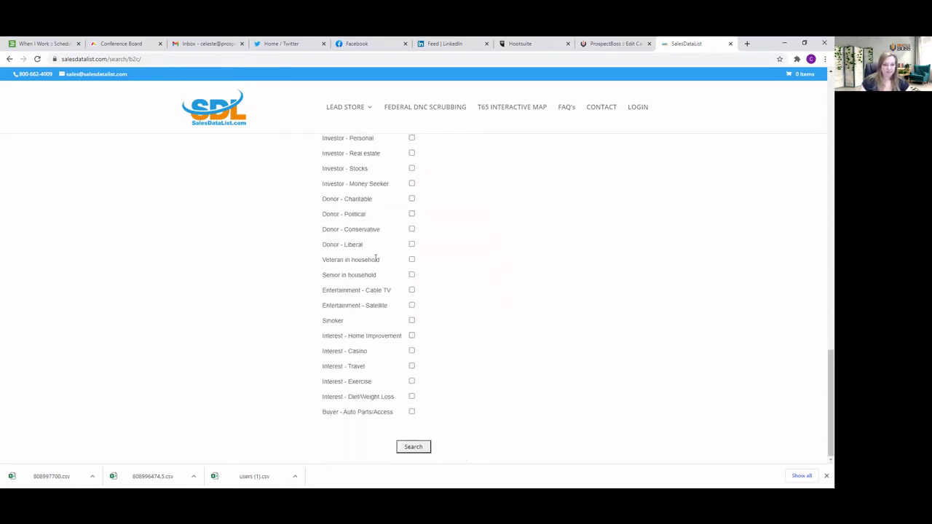
{"action": "left_click", "coordinate": [412, 447]}
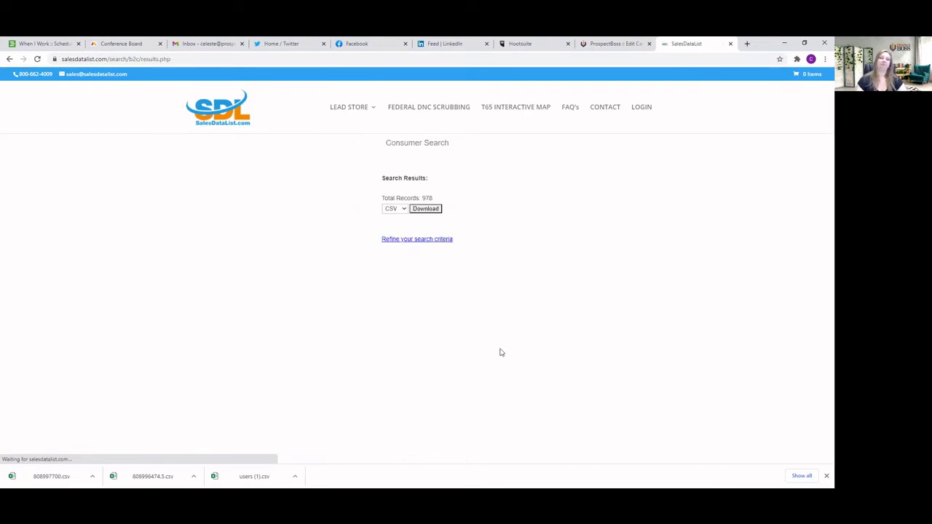
Check the total number of records found and download the search results as a CSV file
{"action": "double_click", "coordinate": [428, 198]}
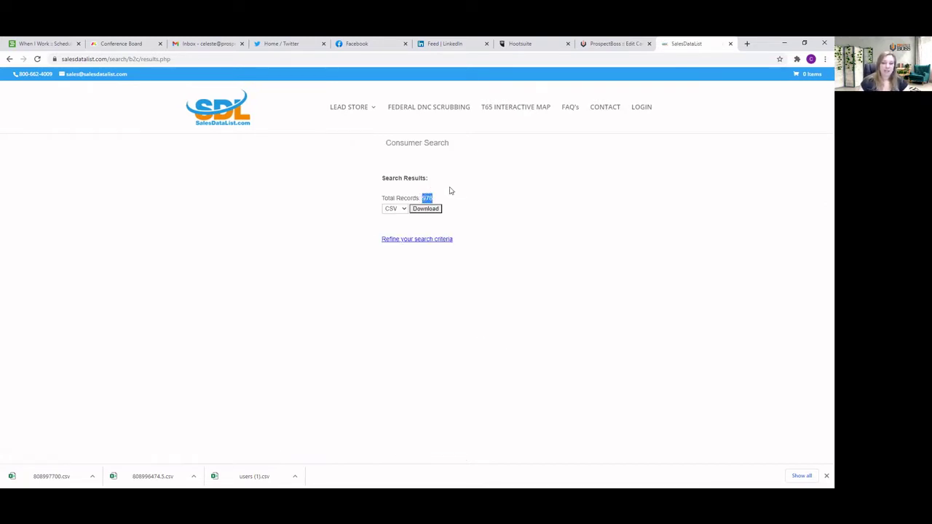
{"action": "left_click", "coordinate": [451, 189]}
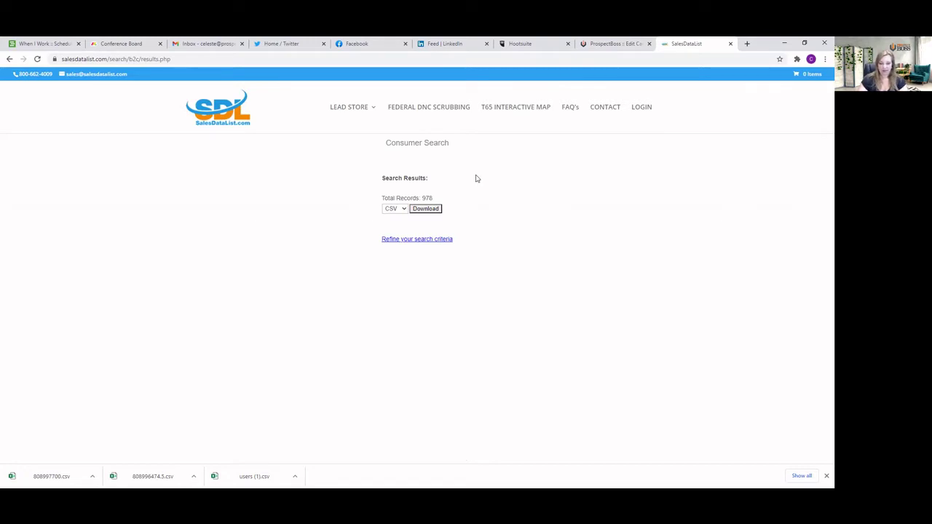
{"action": "left_click", "coordinate": [434, 211]}
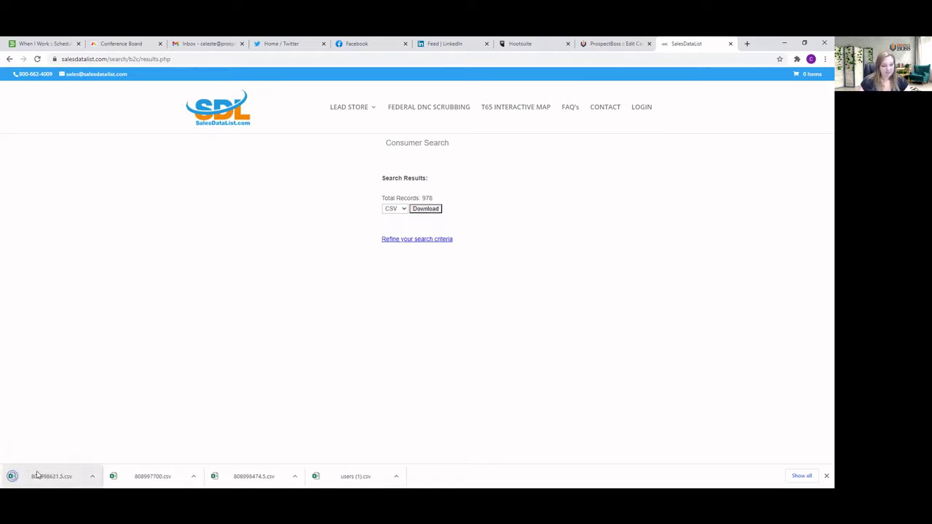
Switch to ProspectBoss, open the dashboard, and view the Daily Planner in Month view and back in List view
{"action": "left_click", "coordinate": [631, 45]}
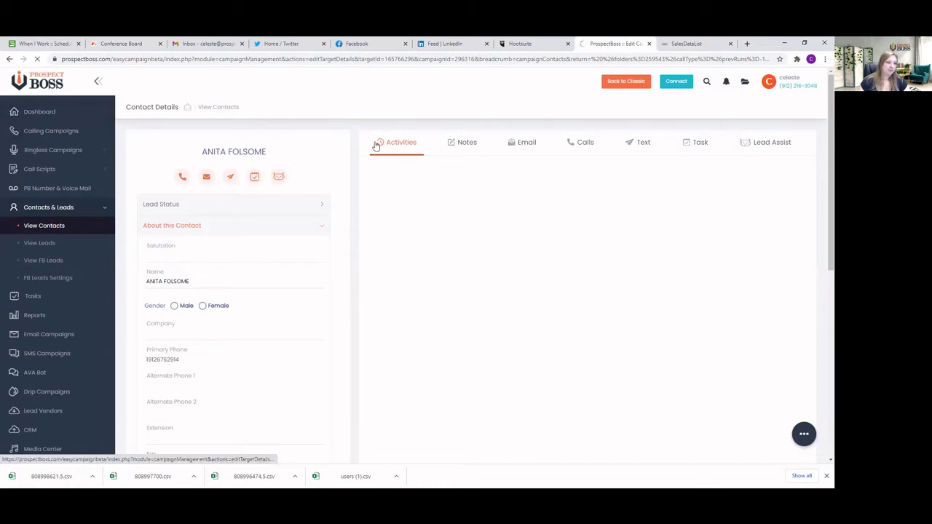
{"action": "left_click", "coordinate": [42, 113]}
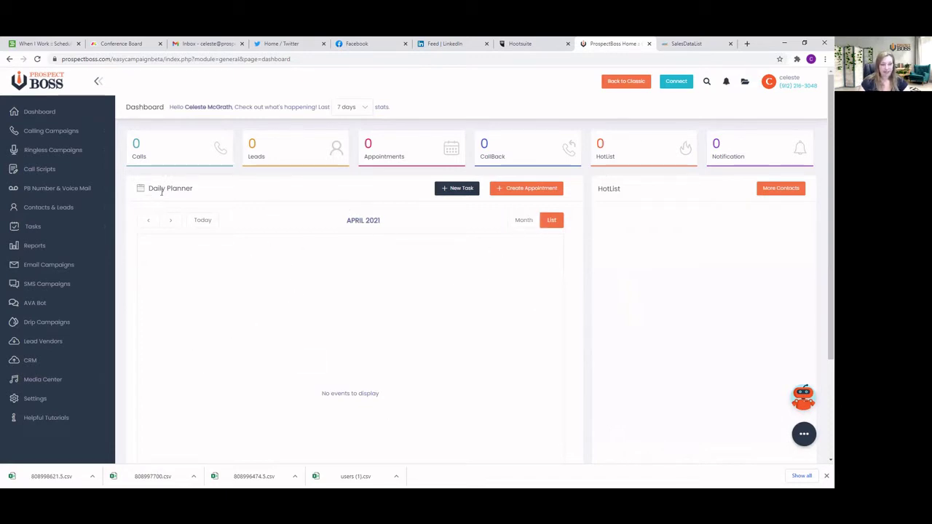
{"action": "left_click", "coordinate": [524, 223]}
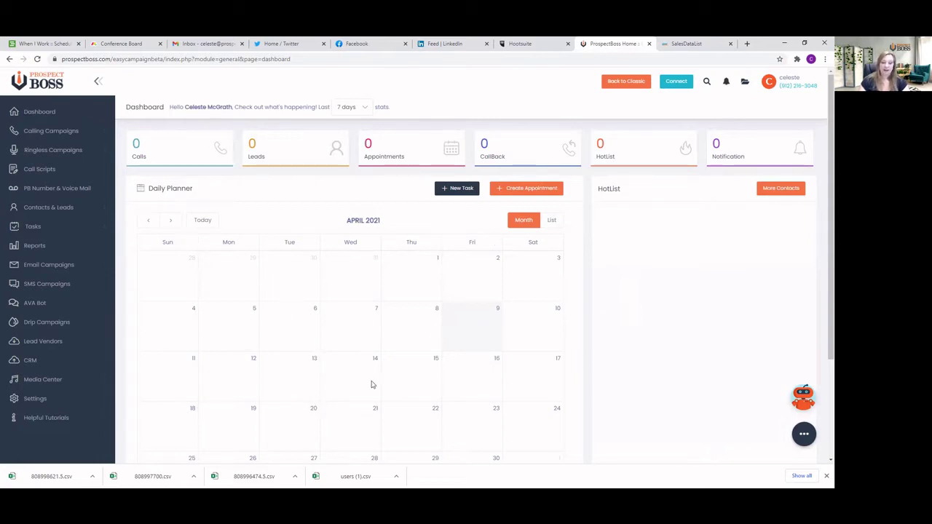
{"action": "left_click", "coordinate": [551, 220]}
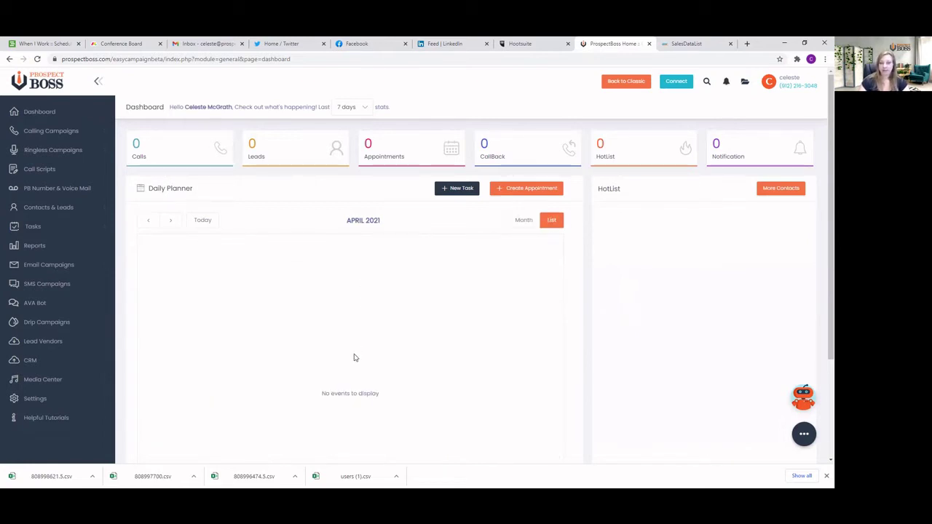
Start a new calling campaign and name it "Home & Auto Demo"
{"action": "left_click", "coordinate": [64, 133]}
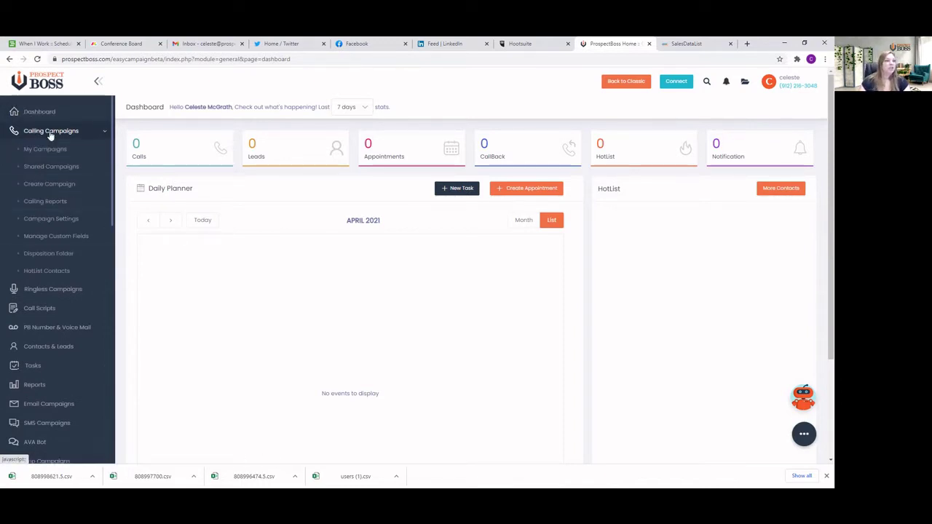
{"action": "left_click", "coordinate": [45, 186]}
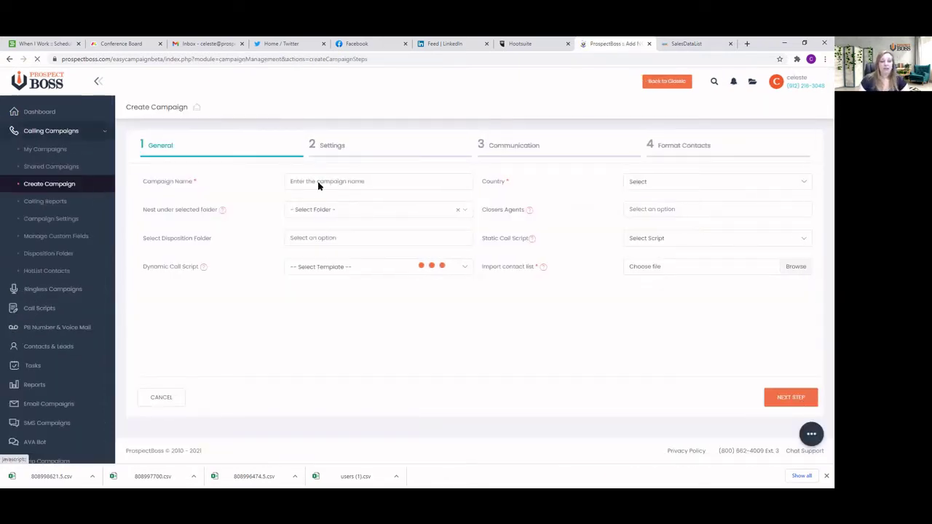
{"action": "left_click", "coordinate": [318, 183]}
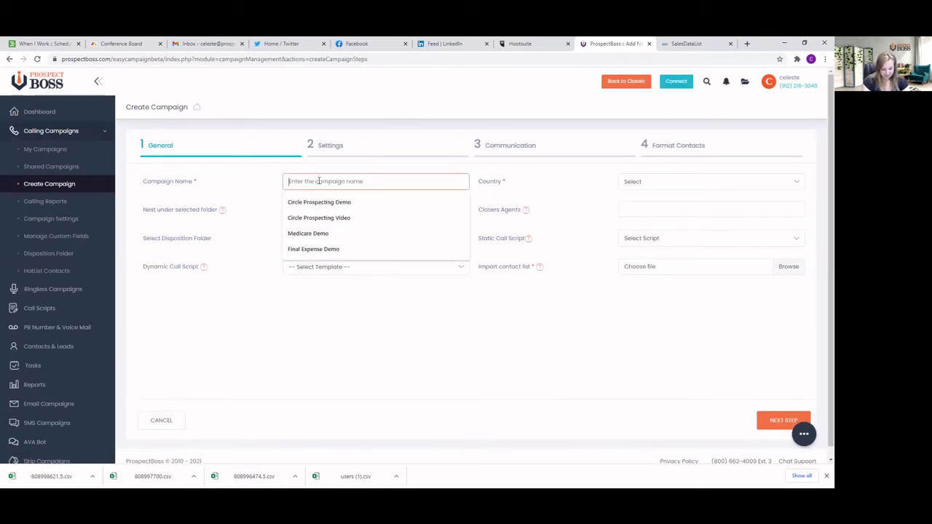
{"action": "type", "text": "HOme &"}
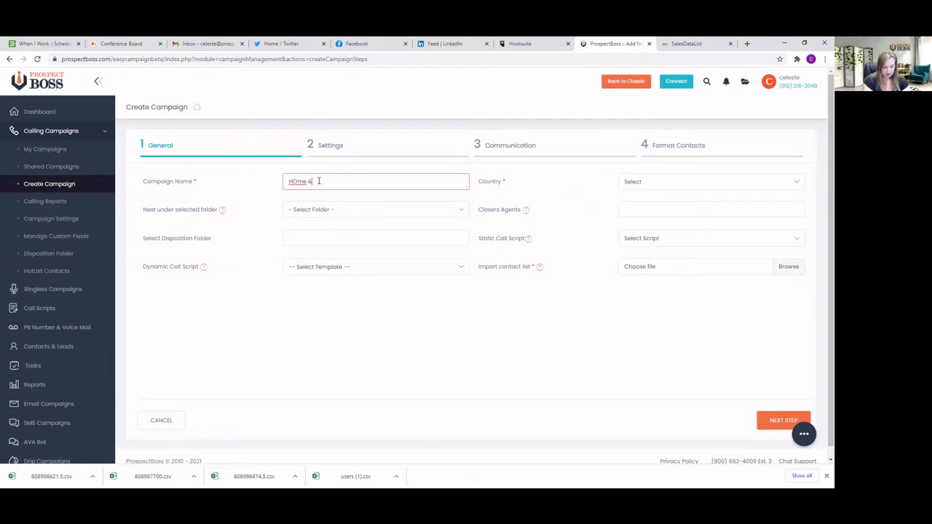
{"action": "type", "text": " Auto Demop"}
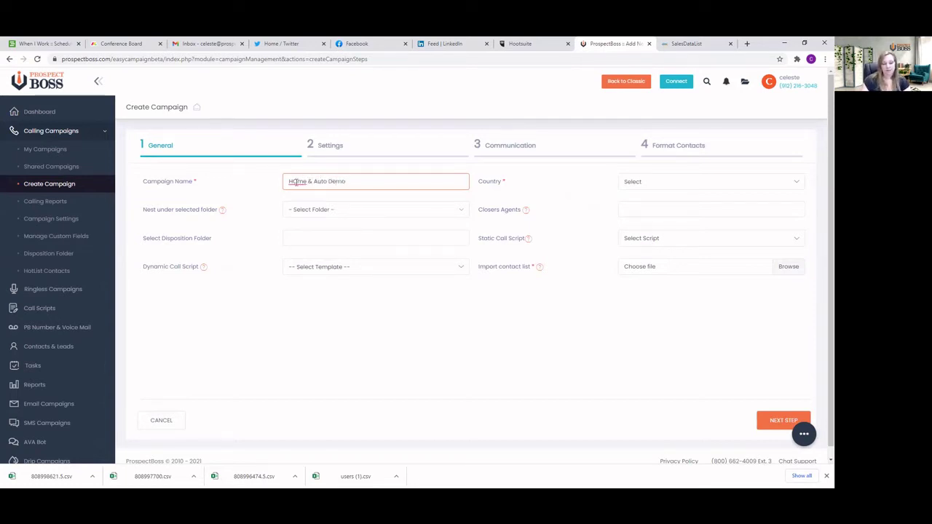
{"action": "left_click", "coordinate": [299, 182]}
{"action": "key", "text": "BackSpace"}
{"action": "type", "text": "o"}
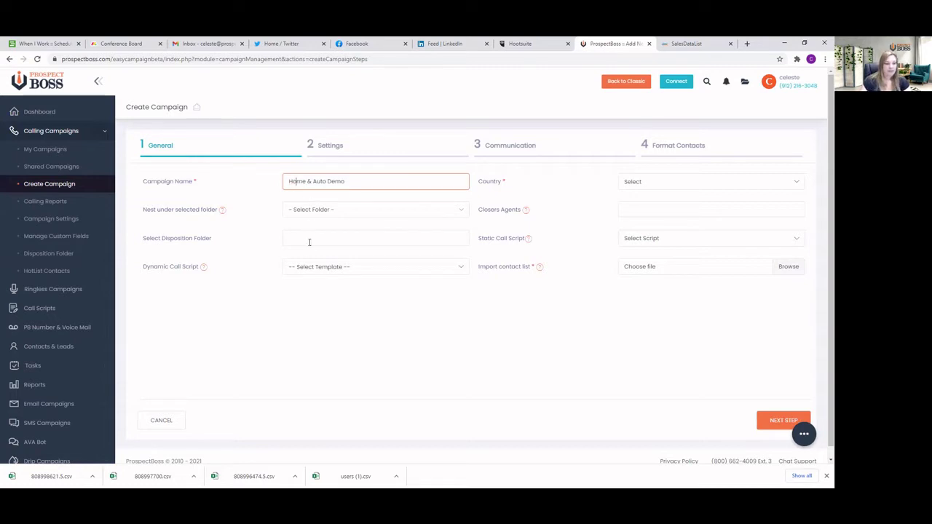
Set the campaign's country to United States/Canada and assign the saved dynamic call script template
{"action": "left_click", "coordinate": [635, 203]}
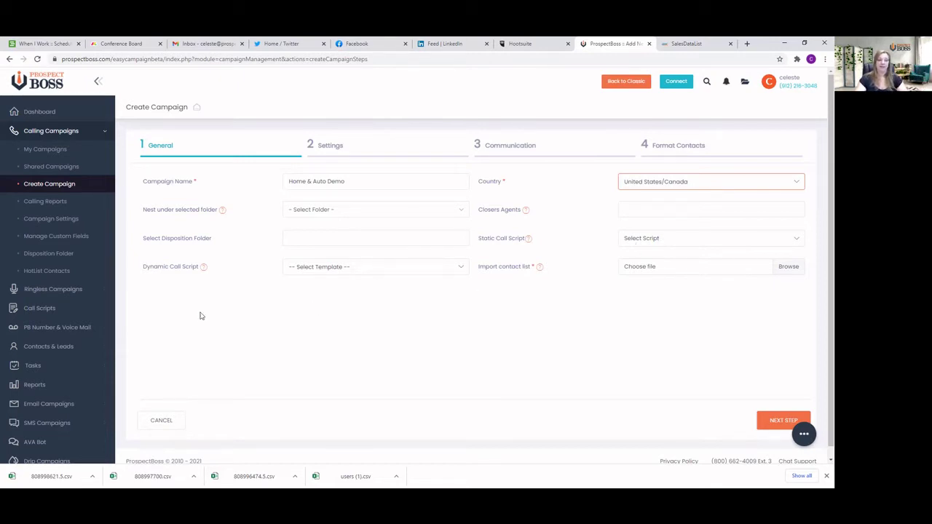
{"action": "left_click", "coordinate": [377, 268]}
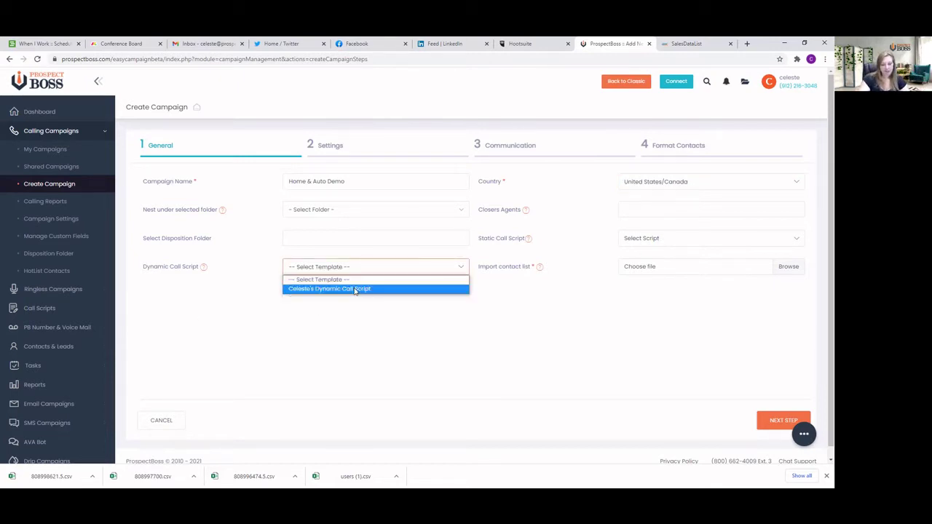
{"action": "left_click", "coordinate": [355, 289]}
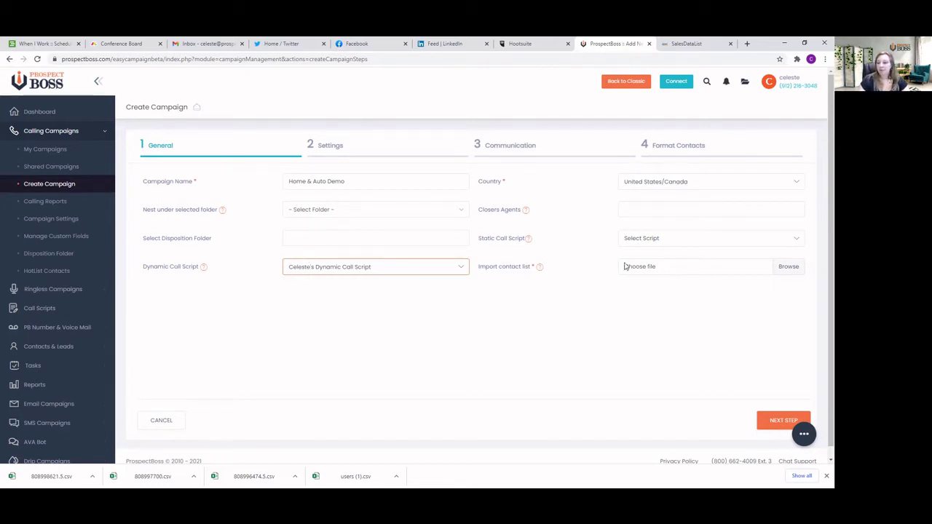
Import 808998621.5.csv as the campaign's contact list and continue to the Settings stage
{"action": "left_click_drag", "start_coordinate": [493, 268], "coordinate": [536, 267]}
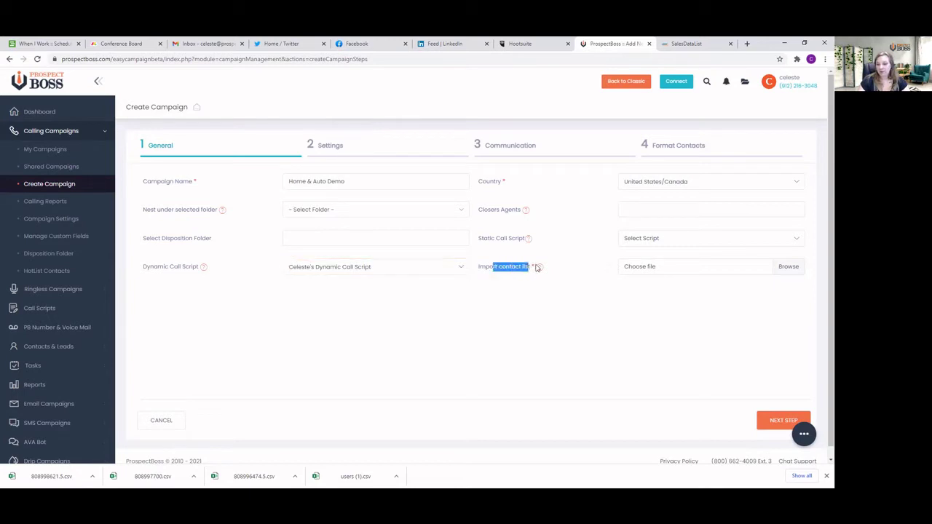
{"action": "left_click", "coordinate": [788, 266]}
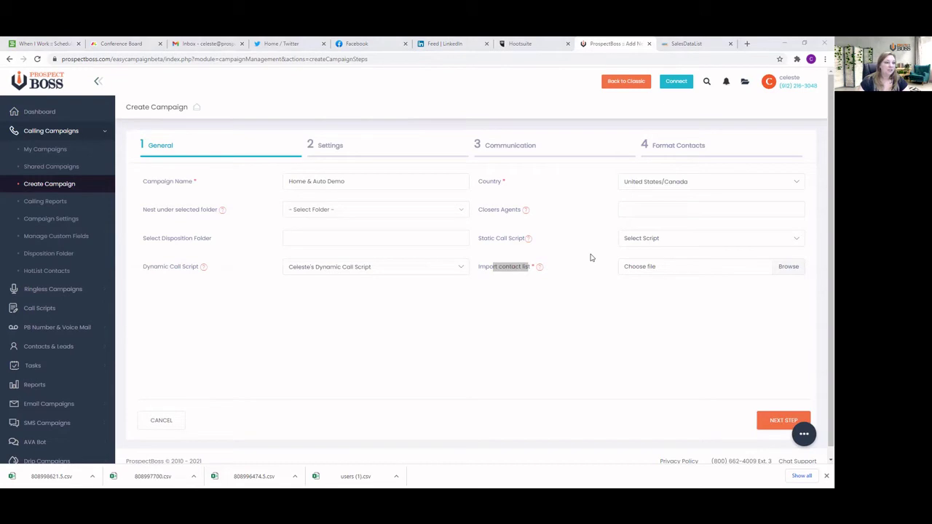
{"action": "key", "text": "Return"}
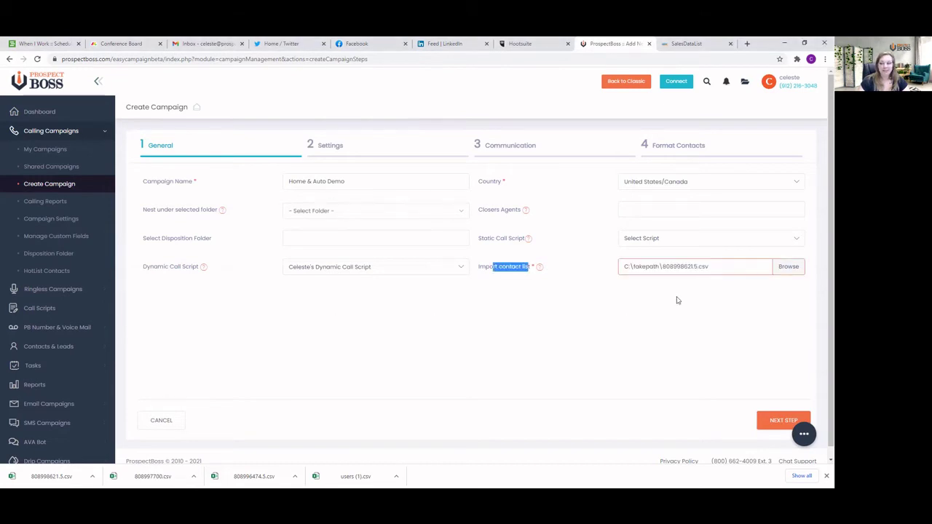
{"action": "left_click", "coordinate": [775, 421]}
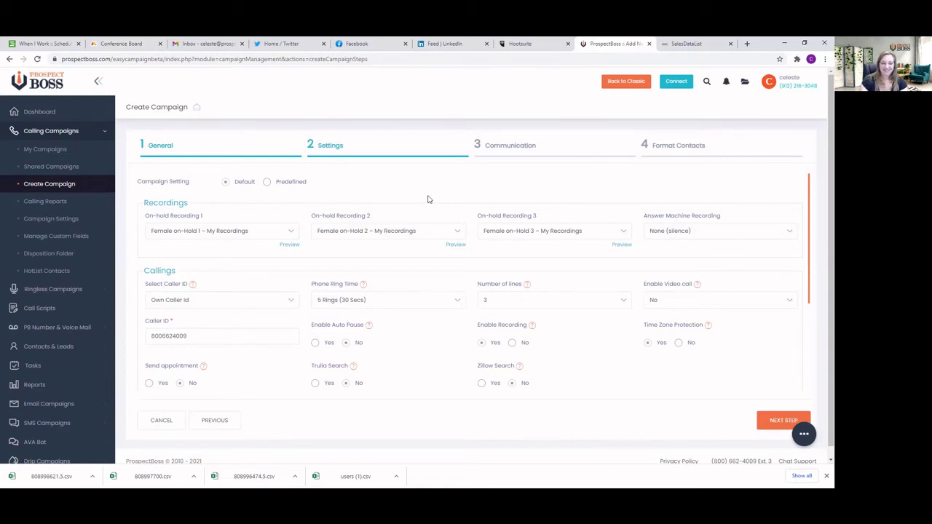
Examine the caller ID, phone ring time and number of lines options, keeping Own Caller Id, 5 Rings (30 Secs) and 3 lines
{"action": "left_click", "coordinate": [220, 303]}
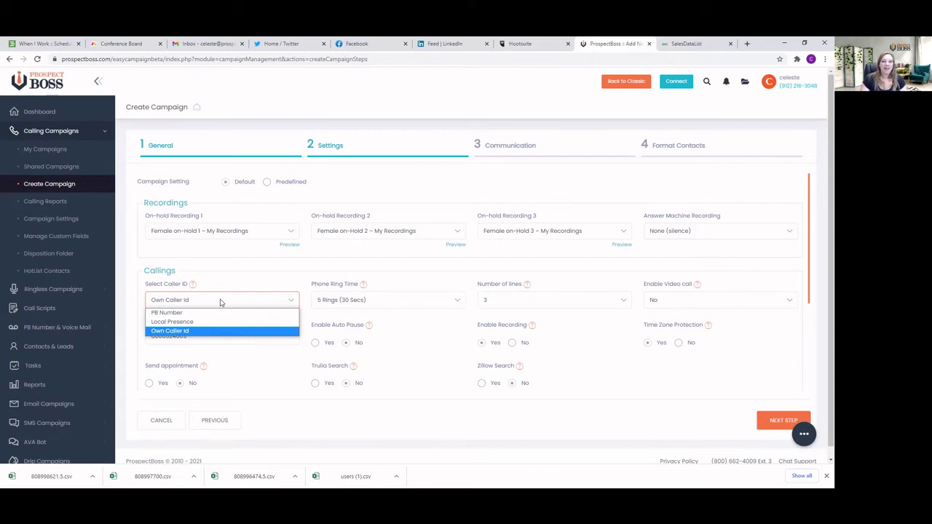
{"action": "left_click", "coordinate": [182, 331]}
{"action": "left_click_drag", "start_coordinate": [187, 335], "coordinate": [148, 337]}
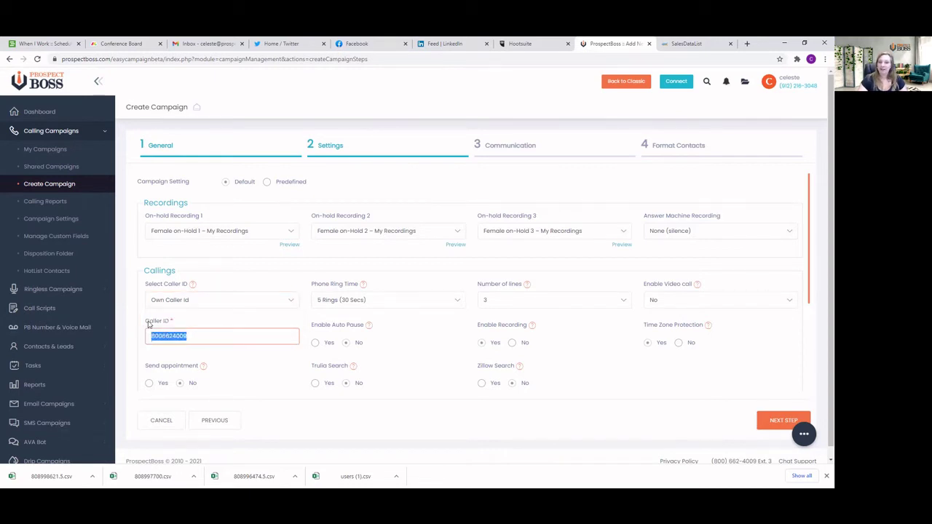
{"action": "left_click", "coordinate": [149, 326]}
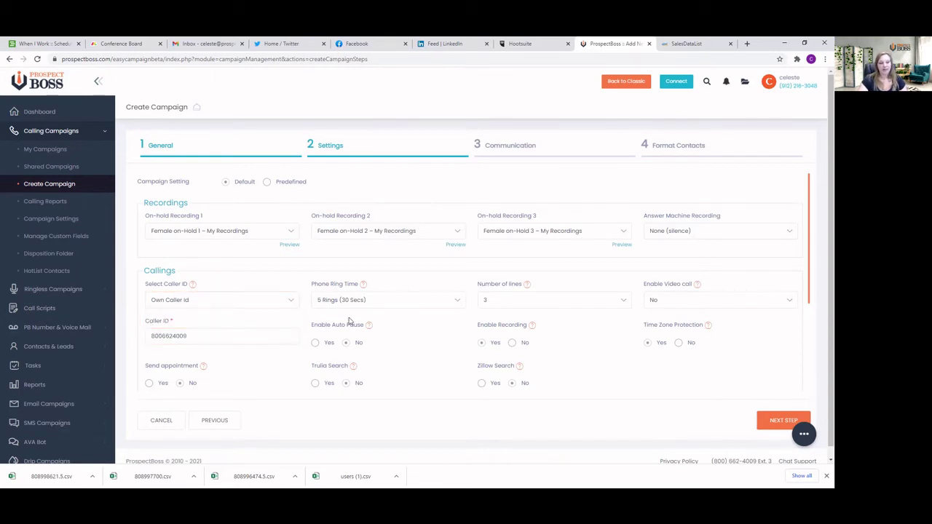
{"action": "left_click", "coordinate": [407, 305]}
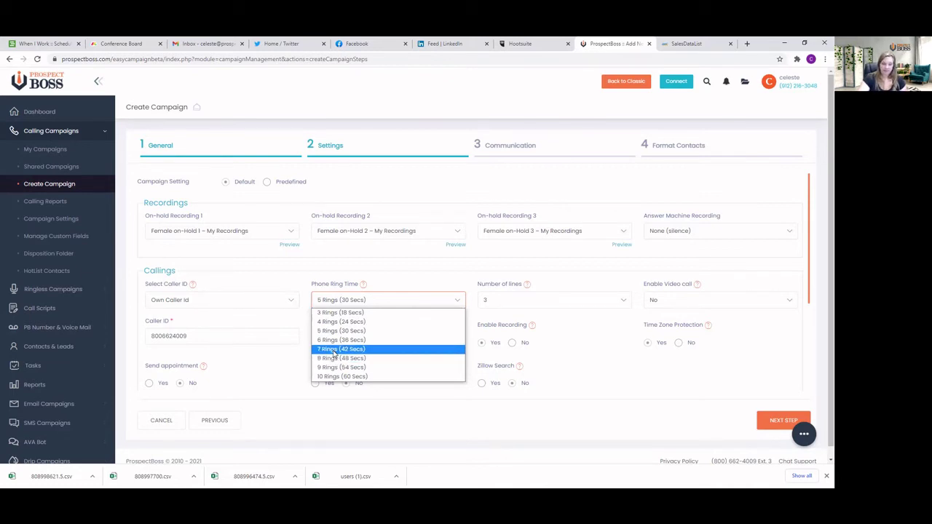
{"action": "left_click", "coordinate": [460, 284]}
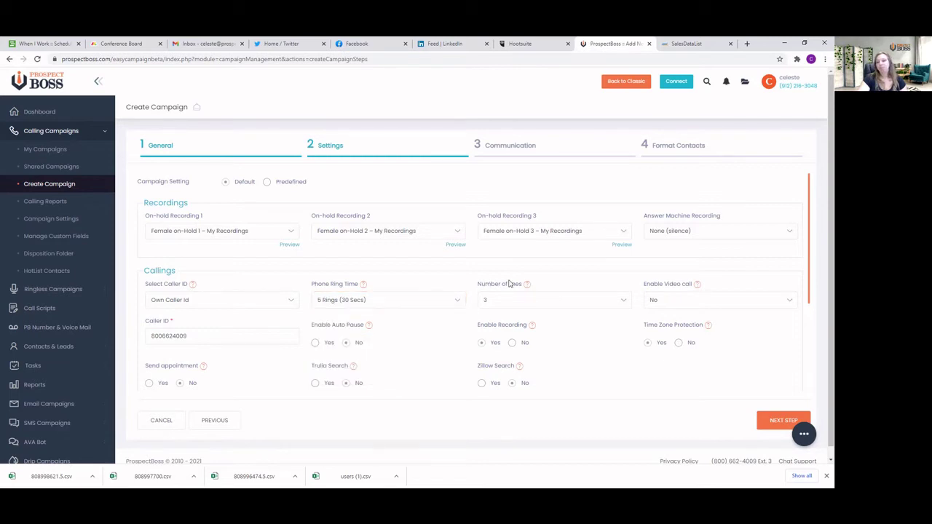
{"action": "left_click", "coordinate": [566, 302]}
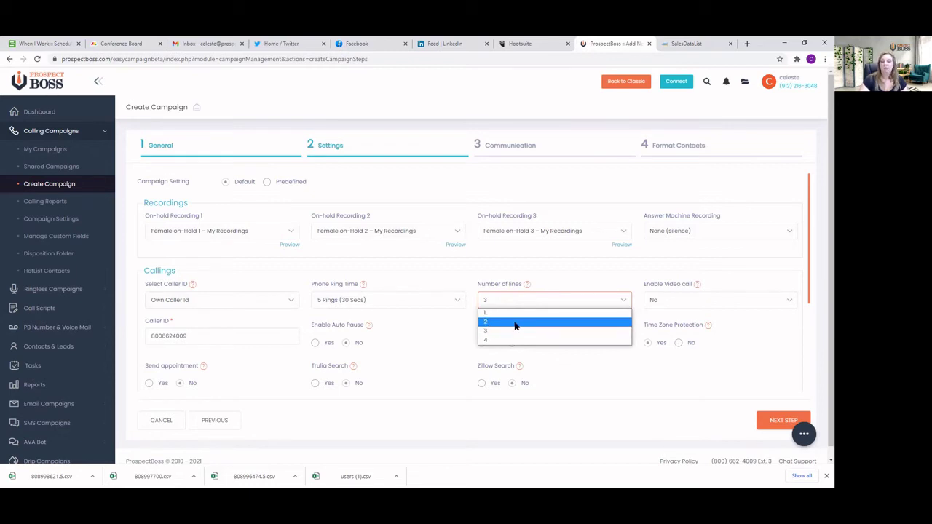
{"action": "left_click", "coordinate": [734, 311]}
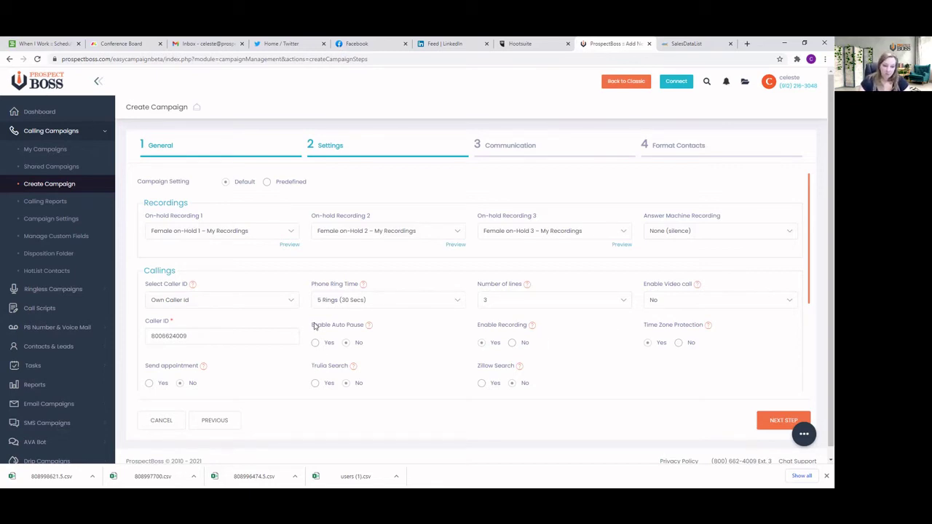
Review the Auto Pause, Recording and Time Zone Protection settings, keep their defaults, and continue to the Communication stage
{"action": "left_click_drag", "start_coordinate": [313, 326], "coordinate": [364, 326]}
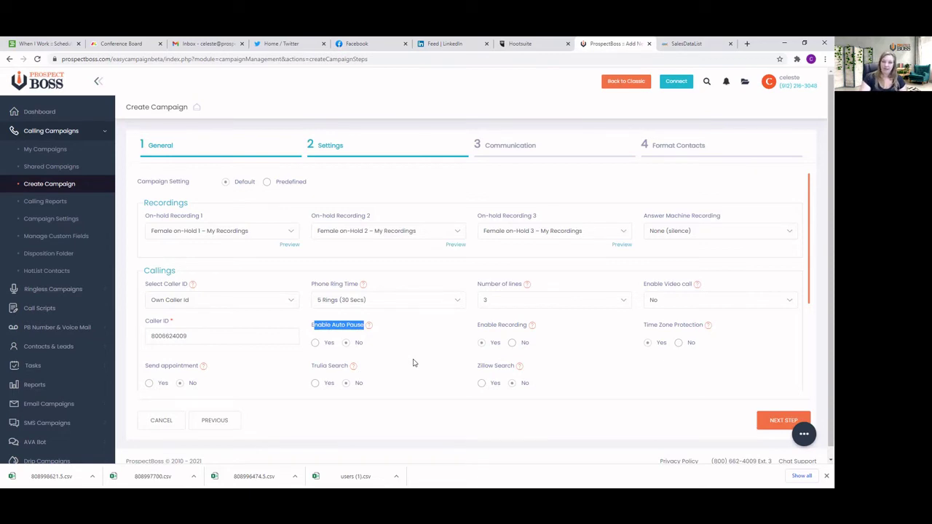
{"action": "left_click", "coordinate": [373, 336]}
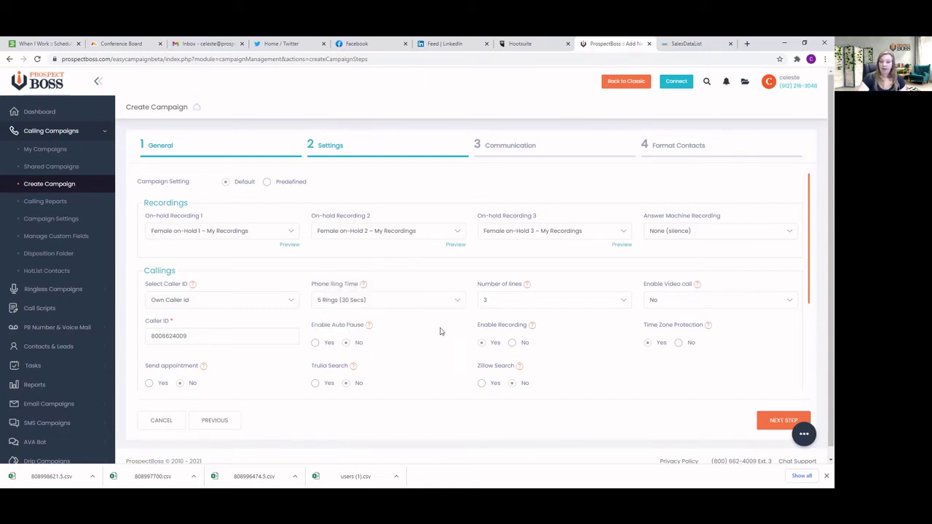
{"action": "left_click_drag", "start_coordinate": [479, 326], "coordinate": [530, 328]}
{"action": "left_click", "coordinate": [553, 336]}
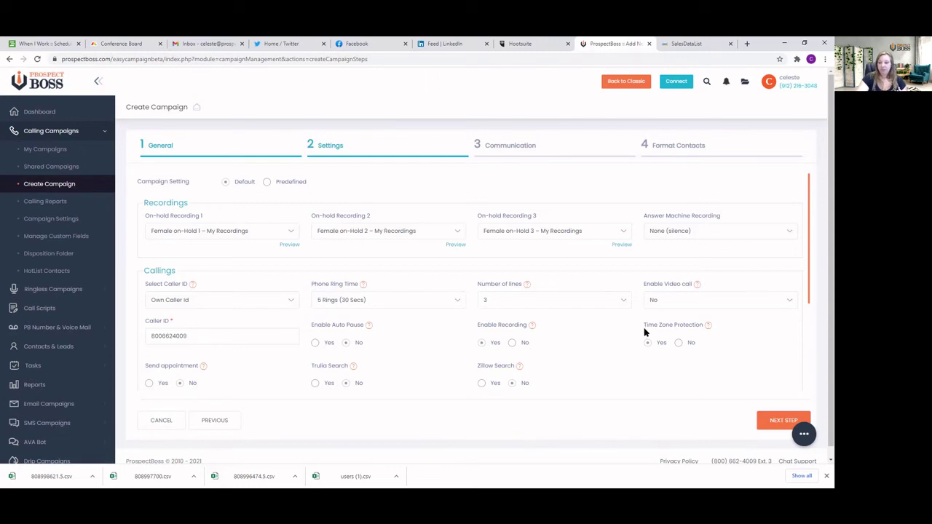
{"action": "left_click_drag", "start_coordinate": [644, 327], "coordinate": [704, 327]}
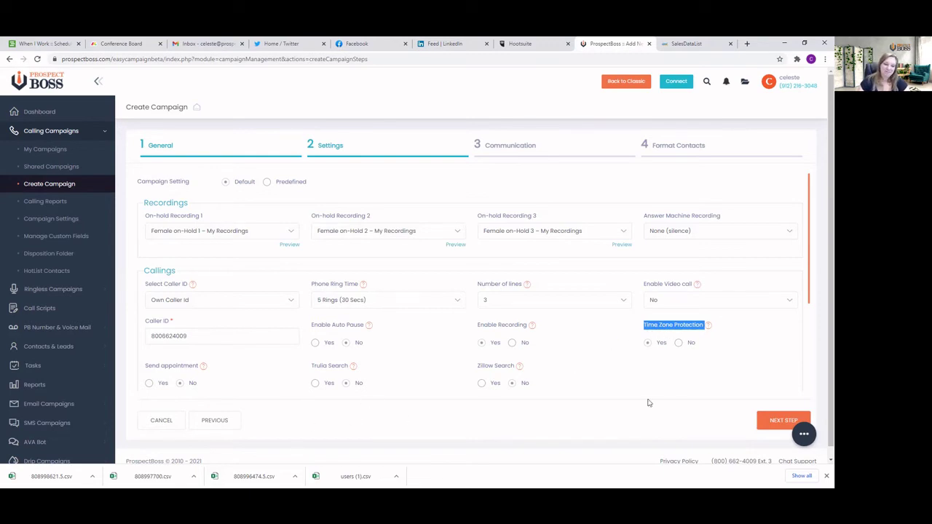
{"action": "left_click", "coordinate": [773, 420]}
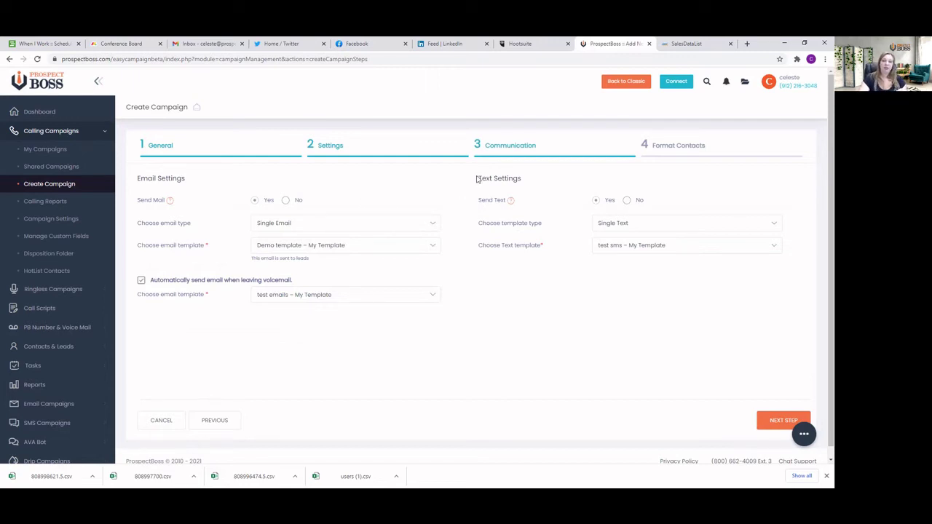
Review the email and text settings, keep the preselected templates, and continue to the Format Contacts stage
{"action": "left_click_drag", "start_coordinate": [478, 178], "coordinate": [527, 185]}
{"action": "left_click", "coordinate": [537, 189]}
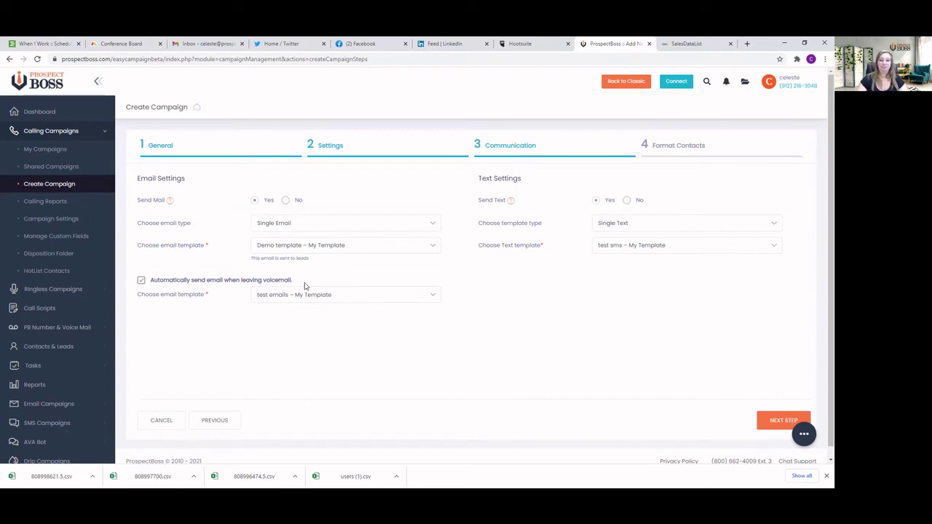
{"action": "left_click", "coordinate": [770, 427]}
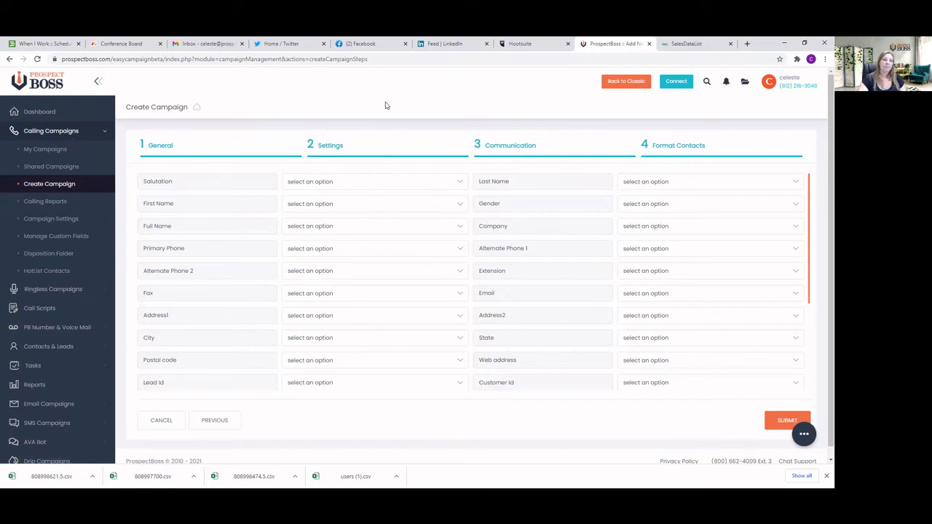
Map First Name to FIRSTNAME, Last Name to LASTNAME, Primary Phone to PHONE, and Alternate Phone 1 to PHONE_CELL
{"action": "left_click", "coordinate": [303, 207]}
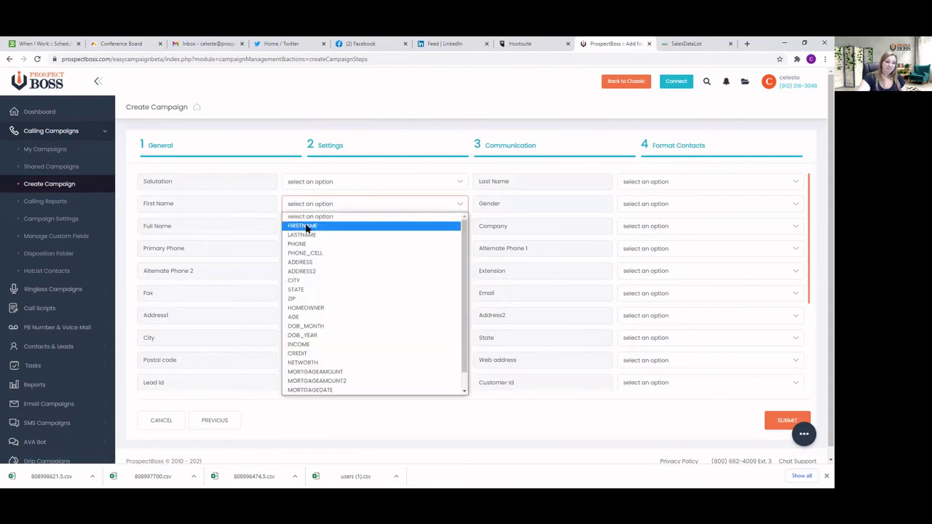
{"action": "left_click", "coordinate": [304, 226]}
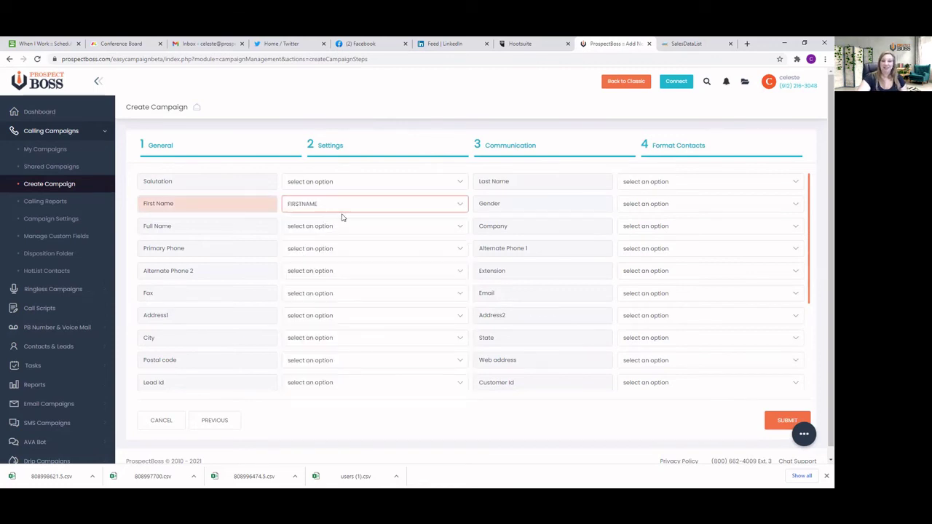
{"action": "left_click", "coordinate": [646, 186]}
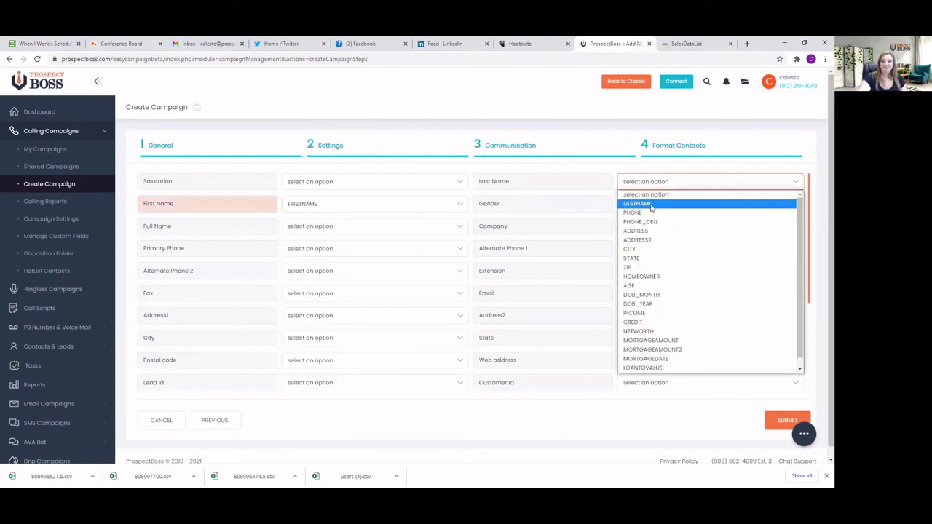
{"action": "left_click", "coordinate": [651, 207]}
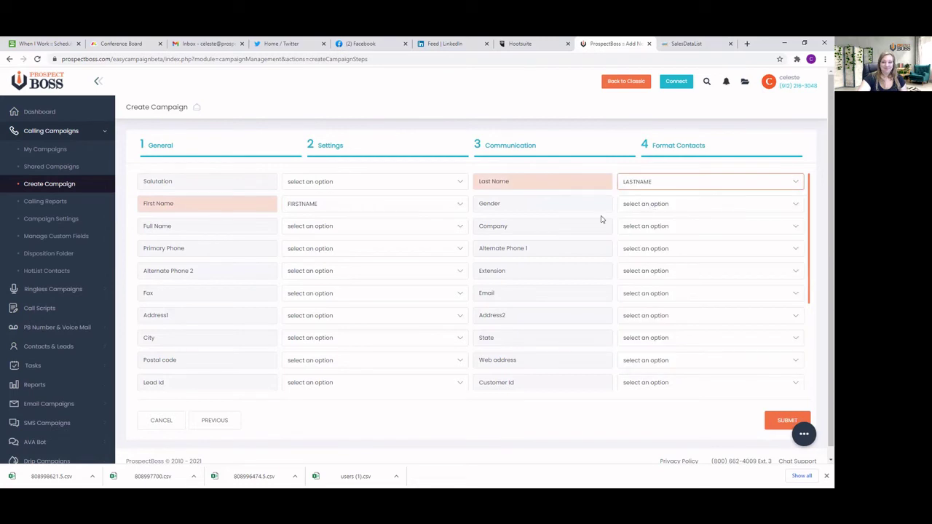
{"action": "left_click", "coordinate": [339, 251]}
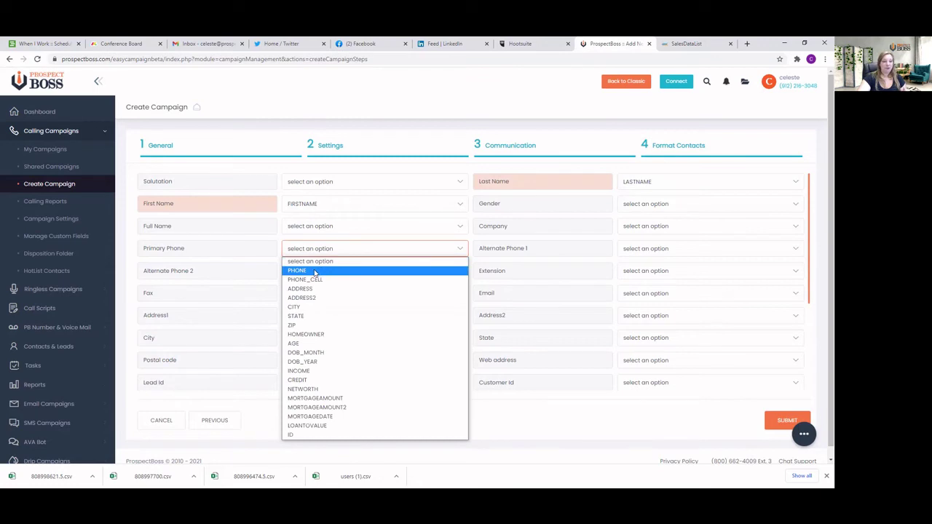
{"action": "left_click", "coordinate": [314, 271]}
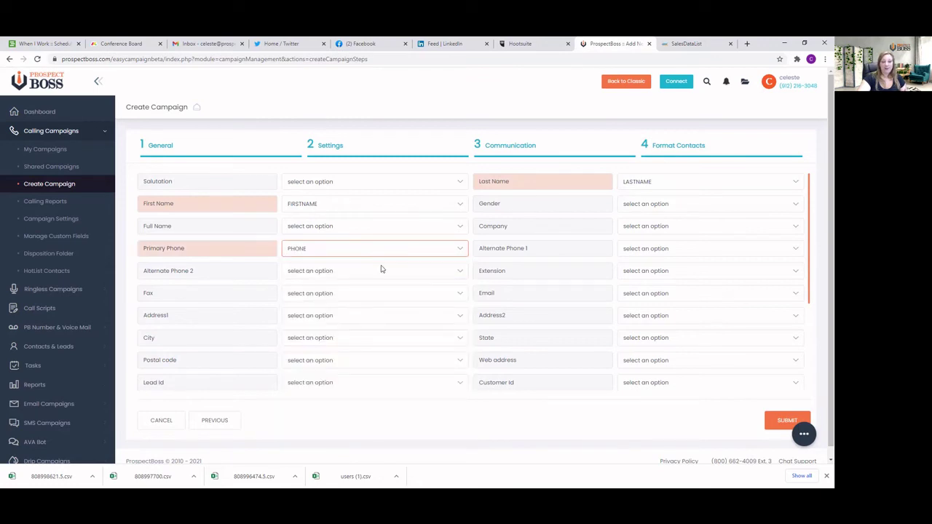
{"action": "left_click", "coordinate": [650, 250]}
{"action": "left_click", "coordinate": [642, 269]}
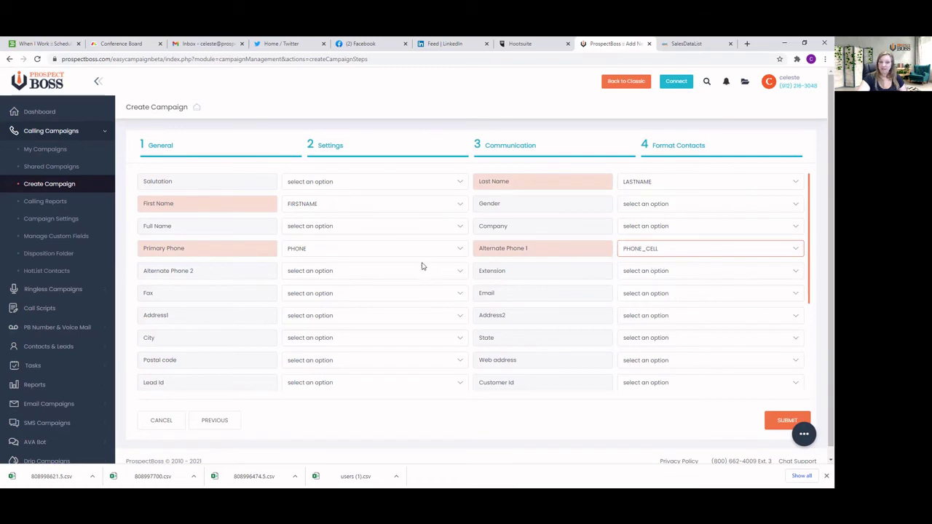
Map Address1 to ADDRESS, Address2 to ADDRESS2, City to CITY, State to STATE, and Postal code to ZIP
{"action": "left_click", "coordinate": [311, 321]}
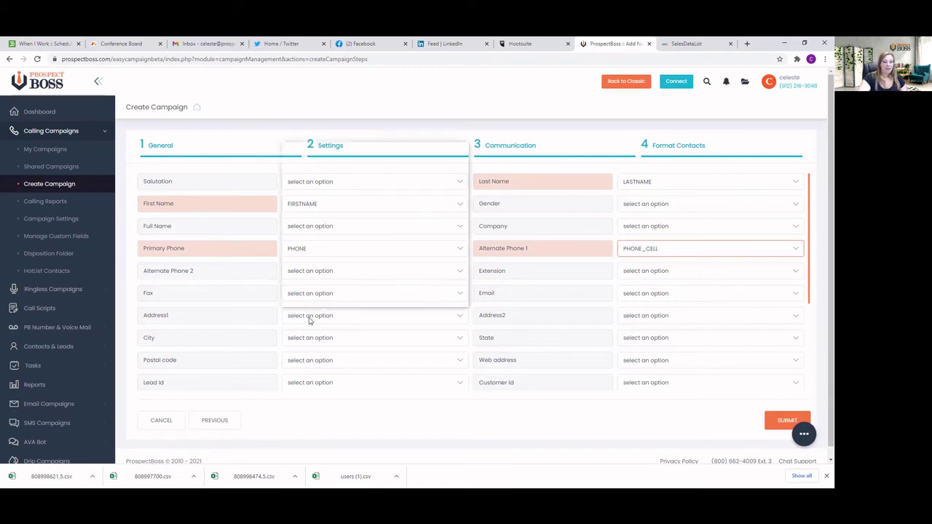
{"action": "left_click", "coordinate": [303, 155]}
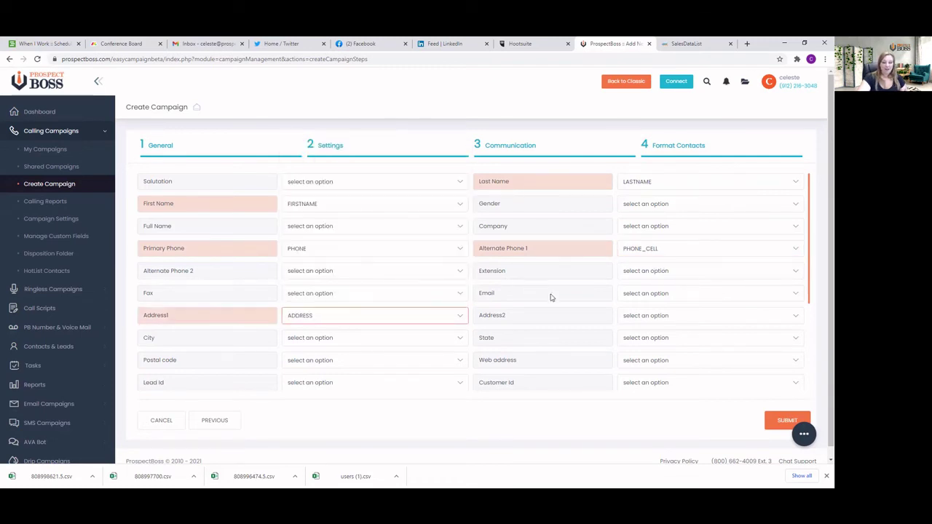
{"action": "left_click", "coordinate": [646, 318]}
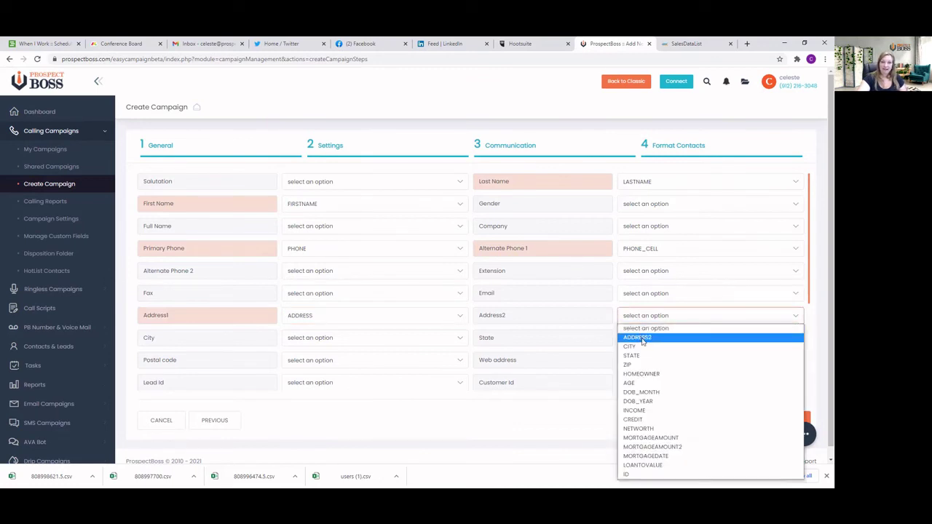
{"action": "left_click", "coordinate": [641, 337]}
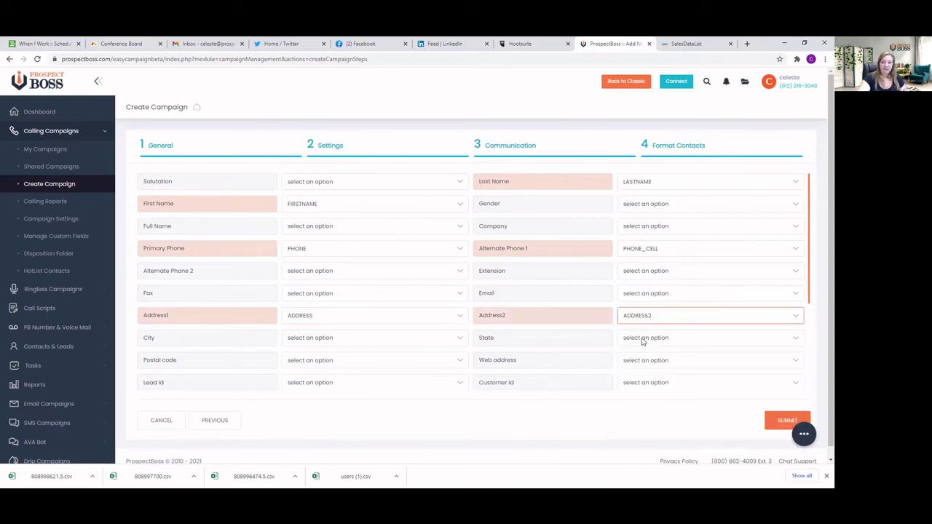
{"action": "left_click", "coordinate": [310, 342]}
{"action": "left_click", "coordinate": [302, 195]}
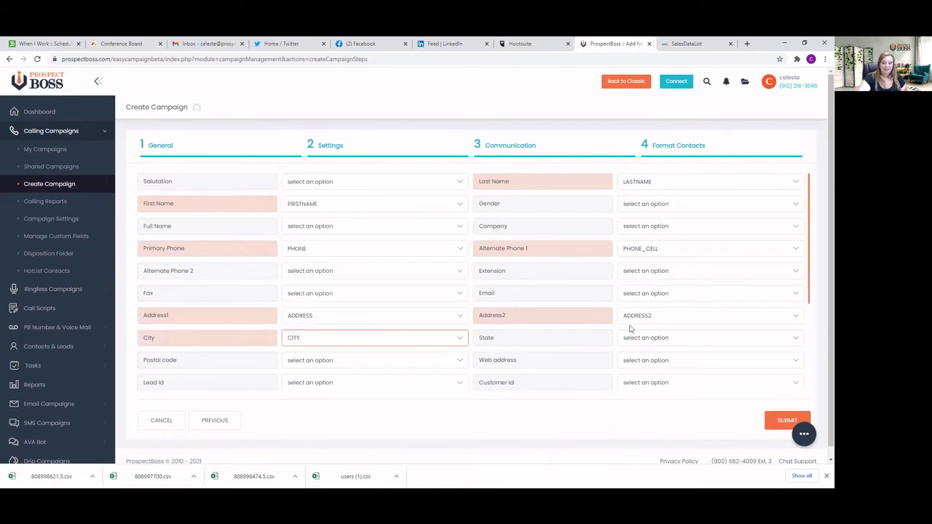
{"action": "left_click", "coordinate": [650, 337]}
{"action": "left_click", "coordinate": [654, 360]}
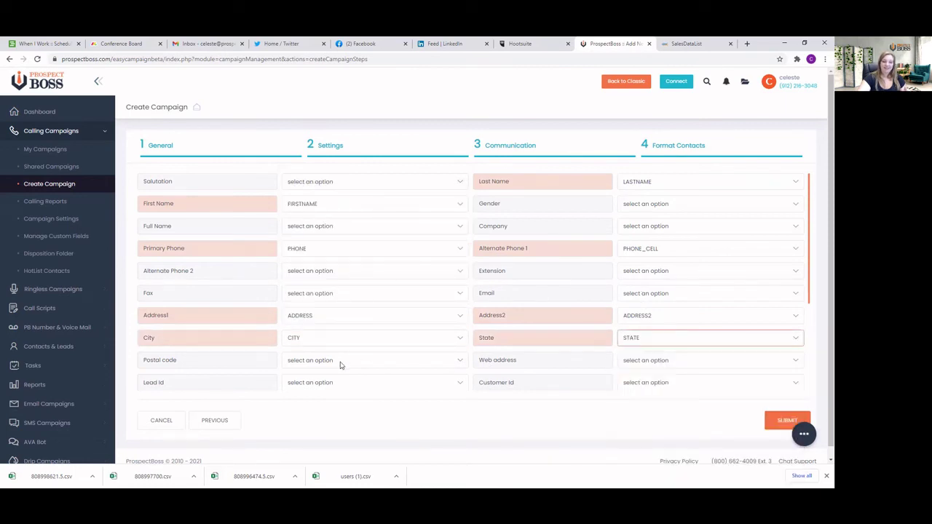
{"action": "left_click", "coordinate": [340, 364]}
{"action": "left_click", "coordinate": [305, 236]}
{"action": "scroll", "coordinate": [393, 304], "scroll_direction": "down", "scroll_amount": 1}
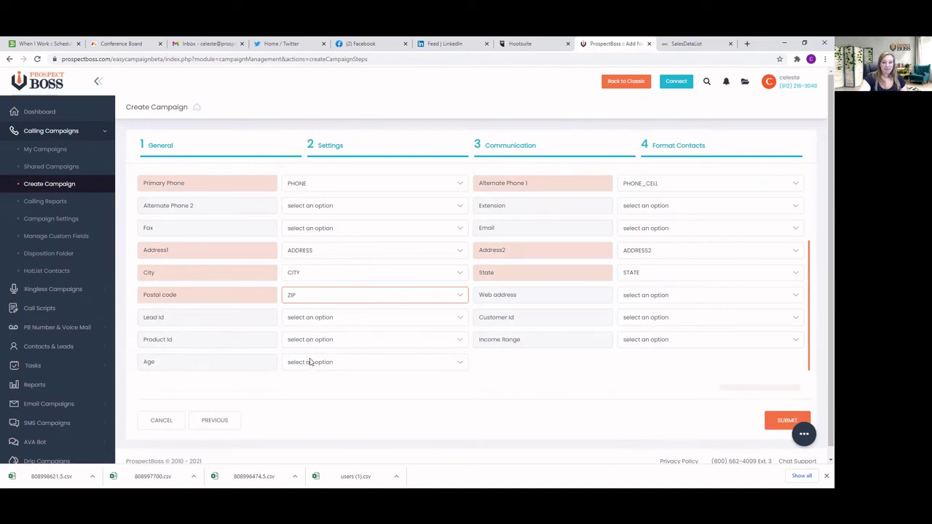
Map Income Range to INCOME and Age to AGE, then submit the campaign and acknowledge its creation
{"action": "left_click", "coordinate": [641, 340]}
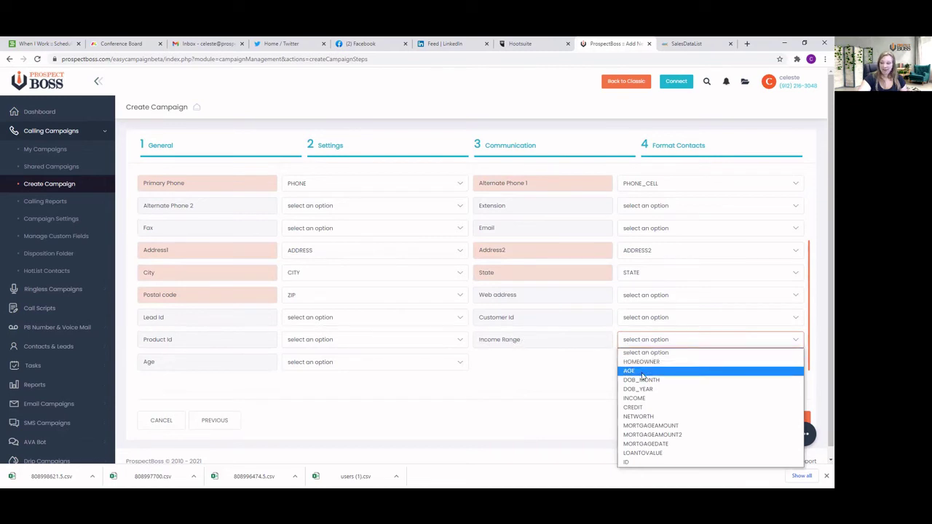
{"action": "left_click", "coordinate": [645, 398]}
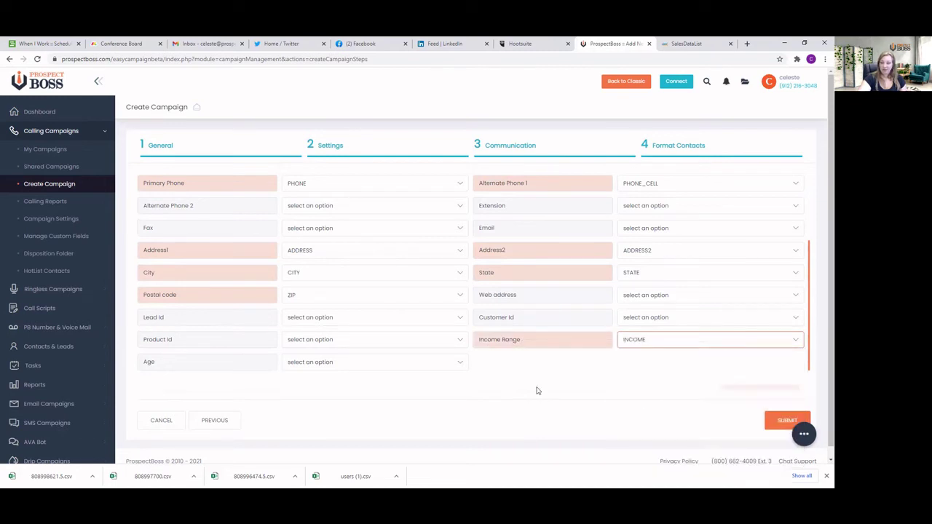
{"action": "left_click", "coordinate": [349, 366]}
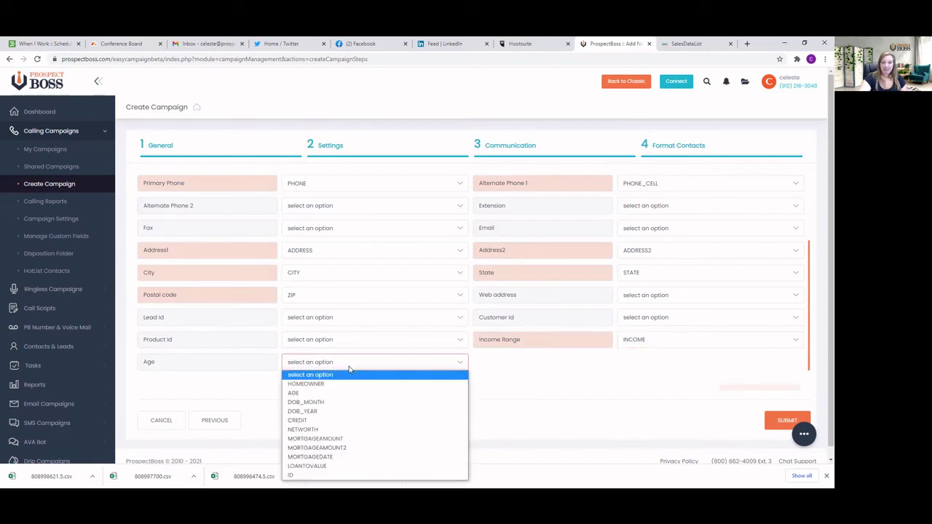
{"action": "left_click", "coordinate": [311, 393]}
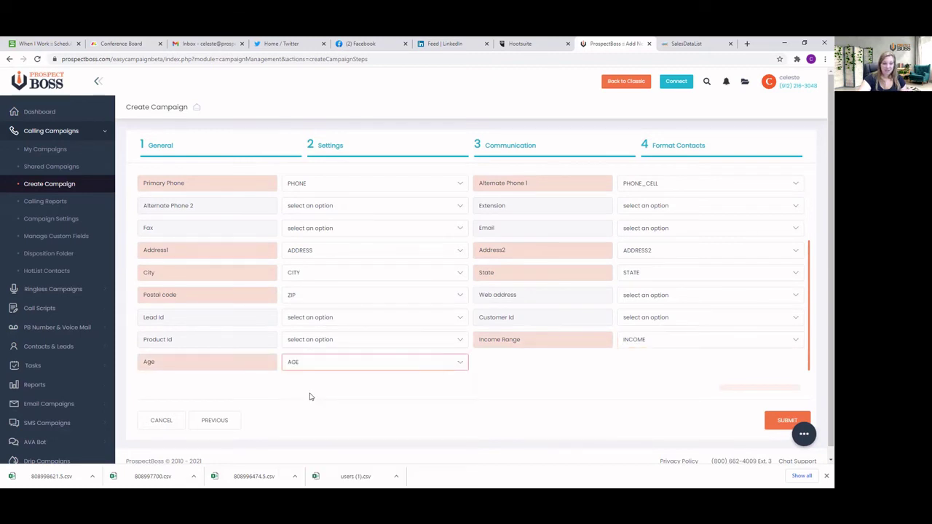
{"action": "left_click", "coordinate": [781, 420]}
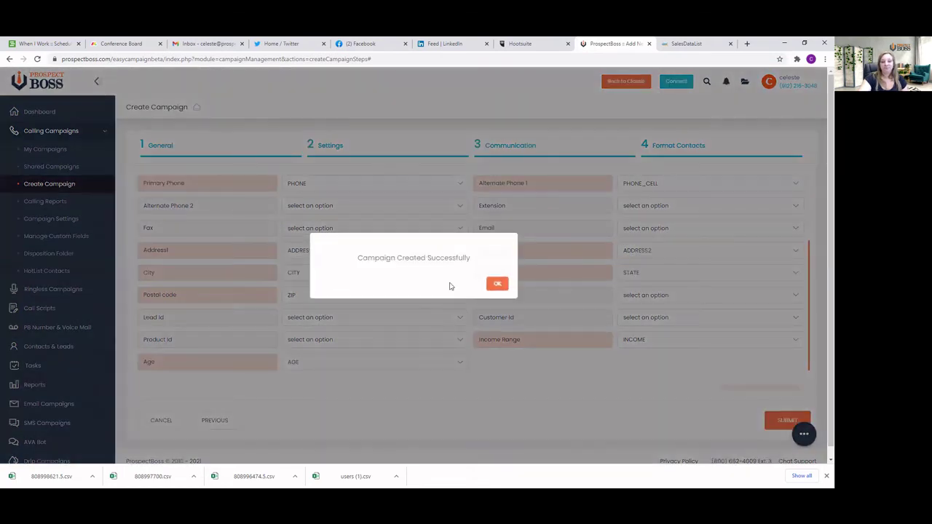
{"action": "left_click", "coordinate": [495, 284]}
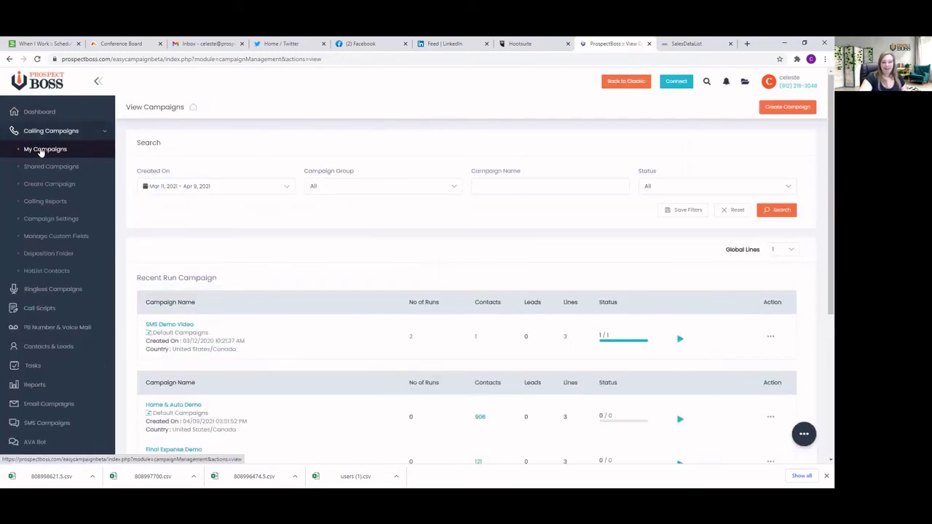
Open the Home & Auto Demo campaign's contact list and view one contact's details
{"action": "scroll", "coordinate": [295, 274], "scroll_direction": "down", "scroll_amount": 3}
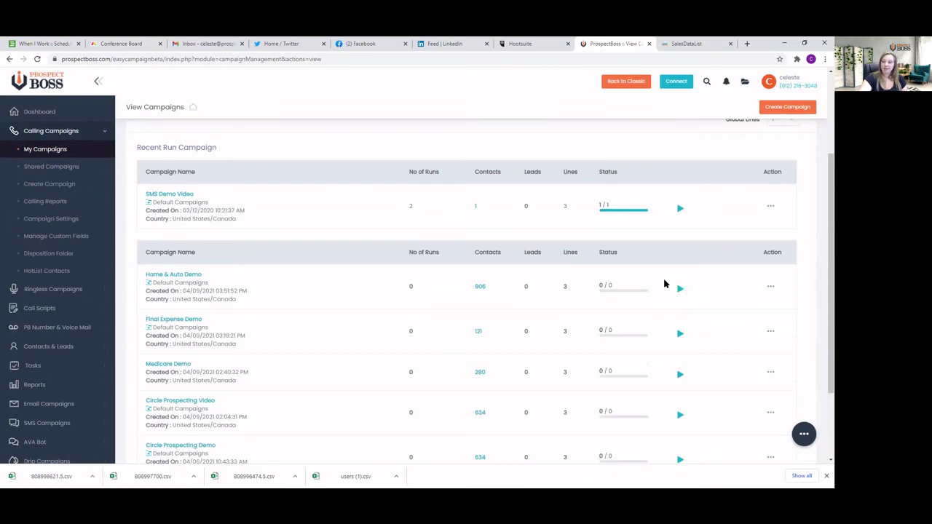
{"action": "left_click", "coordinate": [483, 288]}
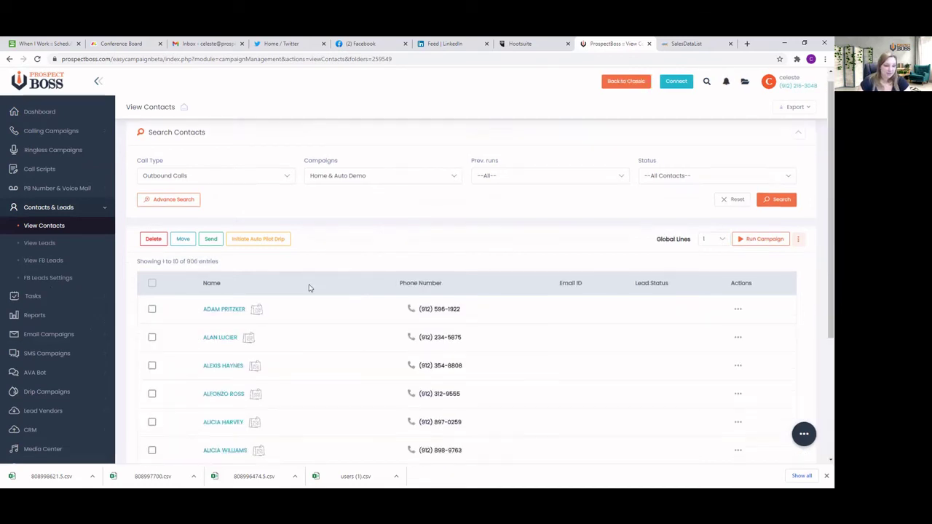
{"action": "scroll", "coordinate": [305, 288], "scroll_direction": "down", "scroll_amount": 3}
{"action": "left_click", "coordinate": [219, 303]}
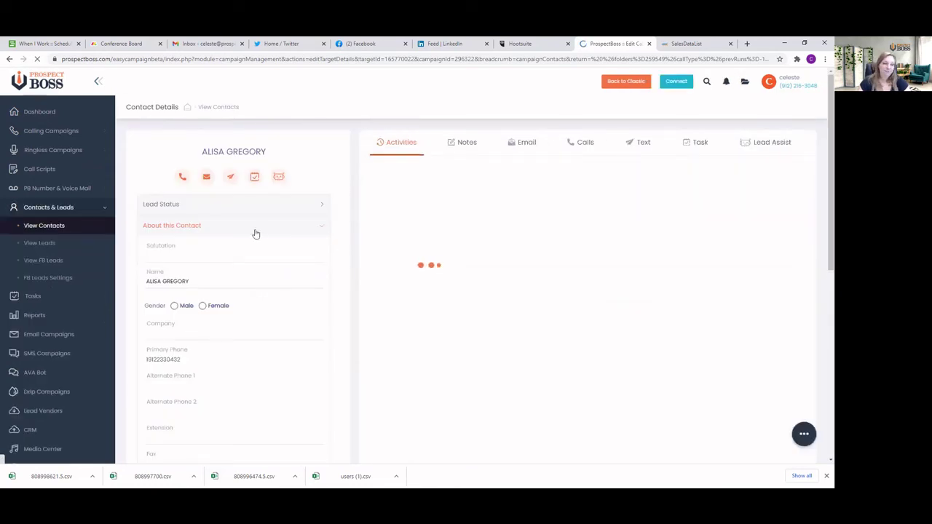
Check the contact's imported phone and address details, and expand Custom Fields to check Income Range and Age
{"action": "scroll", "coordinate": [205, 277], "scroll_direction": "down", "scroll_amount": 3}
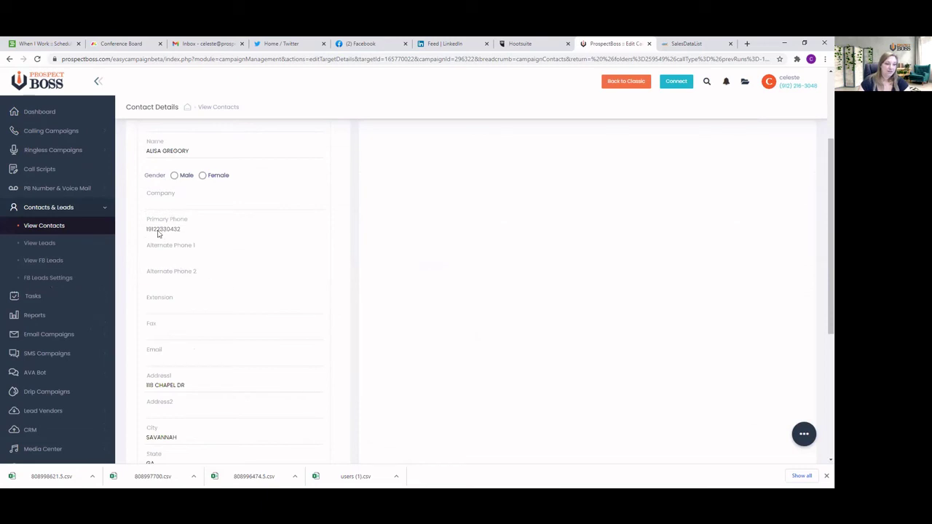
{"action": "scroll", "coordinate": [165, 320], "scroll_direction": "down", "scroll_amount": 3}
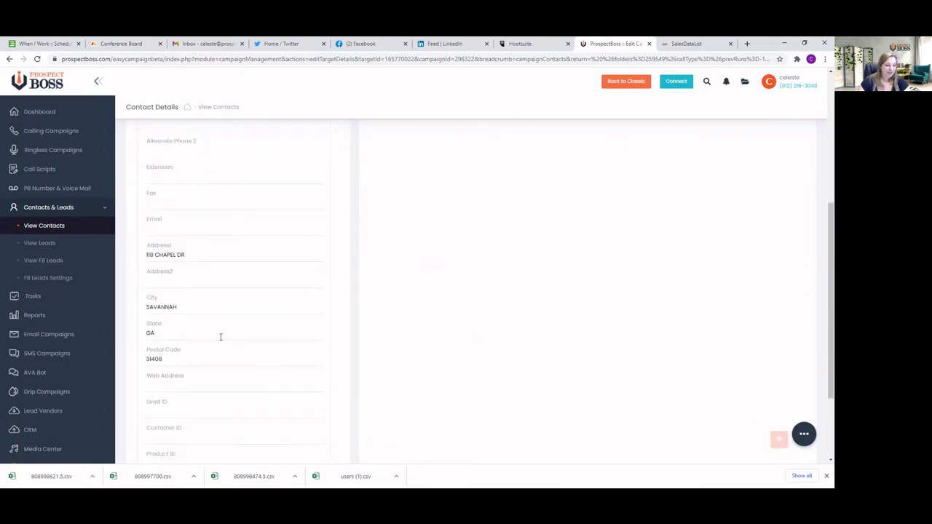
{"action": "scroll", "coordinate": [220, 337], "scroll_direction": "down", "scroll_amount": 2}
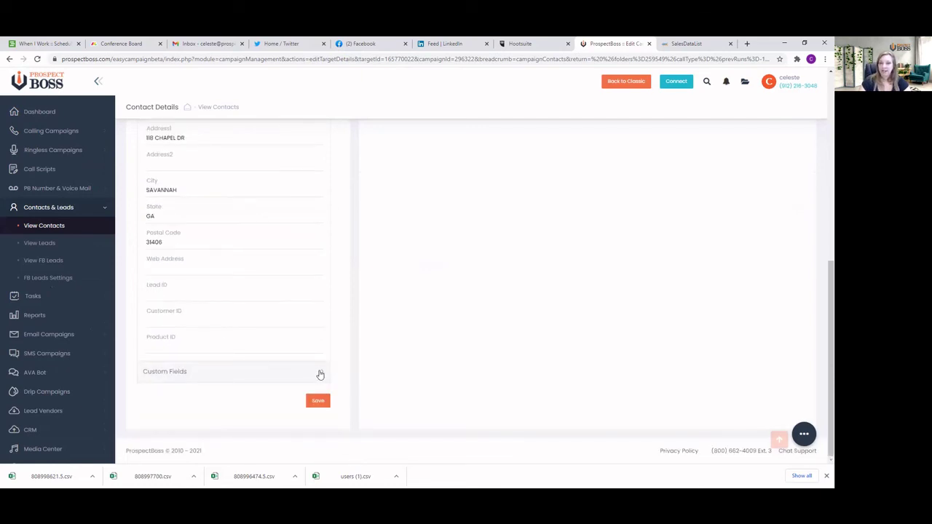
{"action": "left_click", "coordinate": [320, 374]}
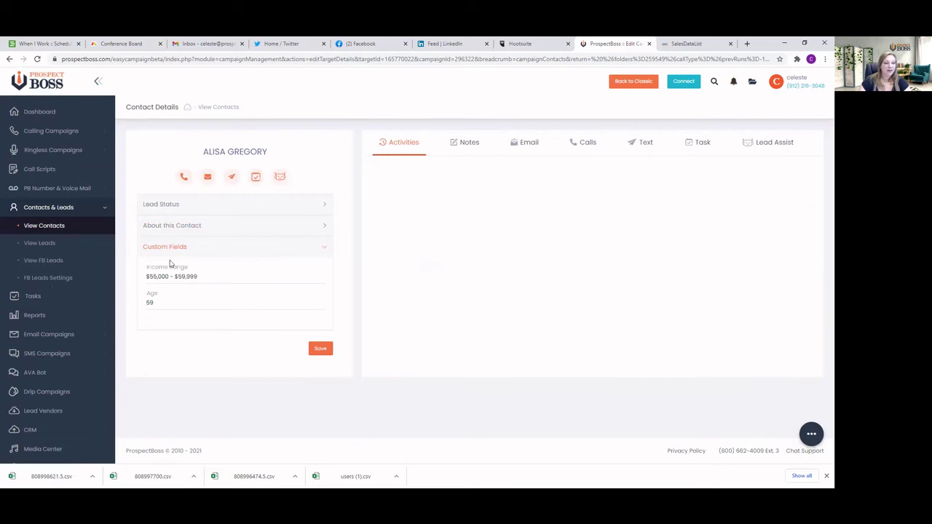
{"action": "left_click_drag", "start_coordinate": [148, 276], "coordinate": [199, 278]}
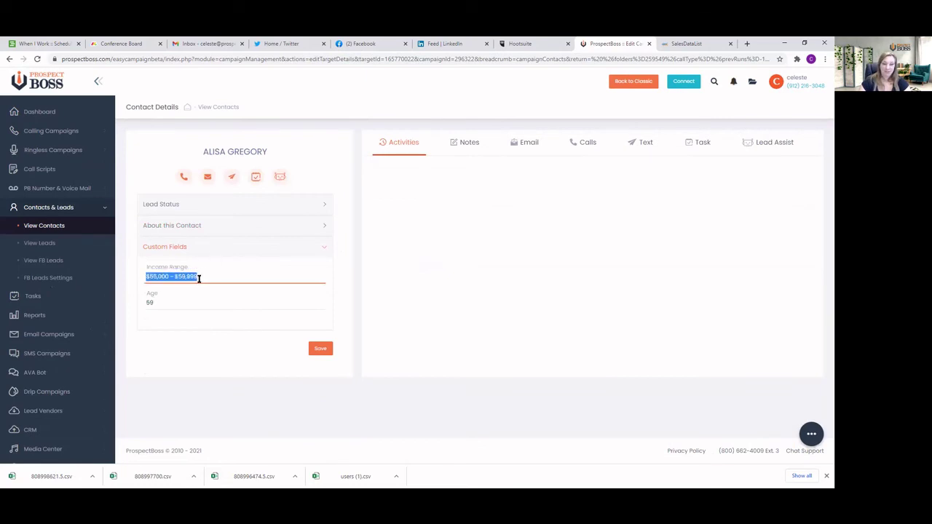
{"action": "left_click_drag", "start_coordinate": [148, 302], "coordinate": [156, 303]}
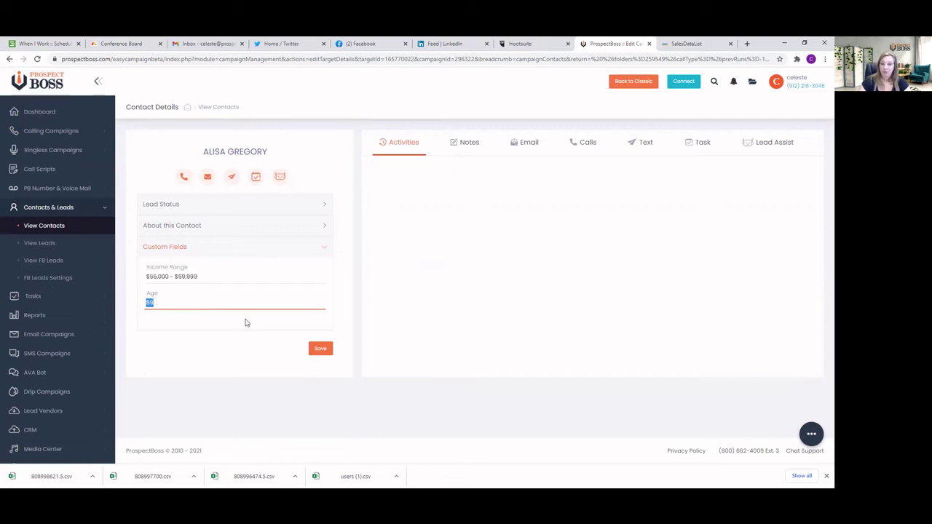
{"action": "left_click", "coordinate": [362, 224]}
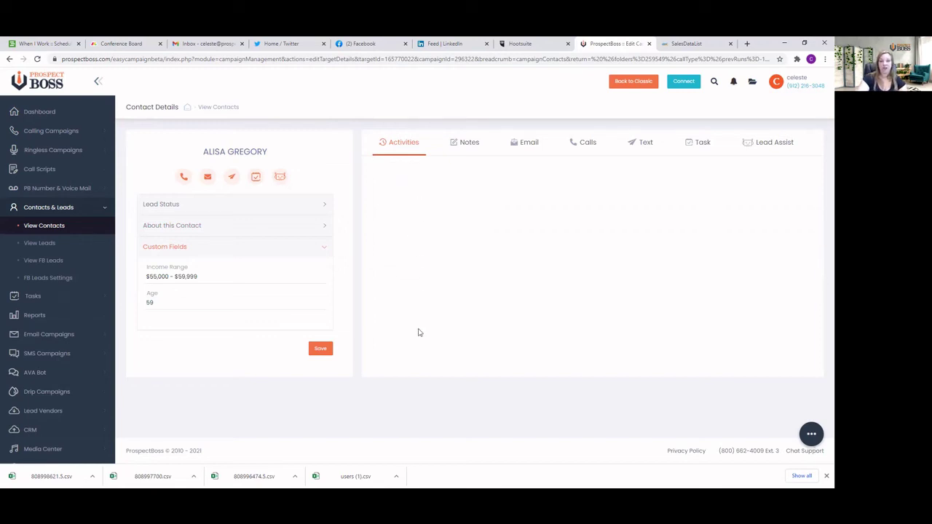
Look through the contact's Notes, Email, Calls, Text and Task records
{"action": "left_click", "coordinate": [470, 145]}
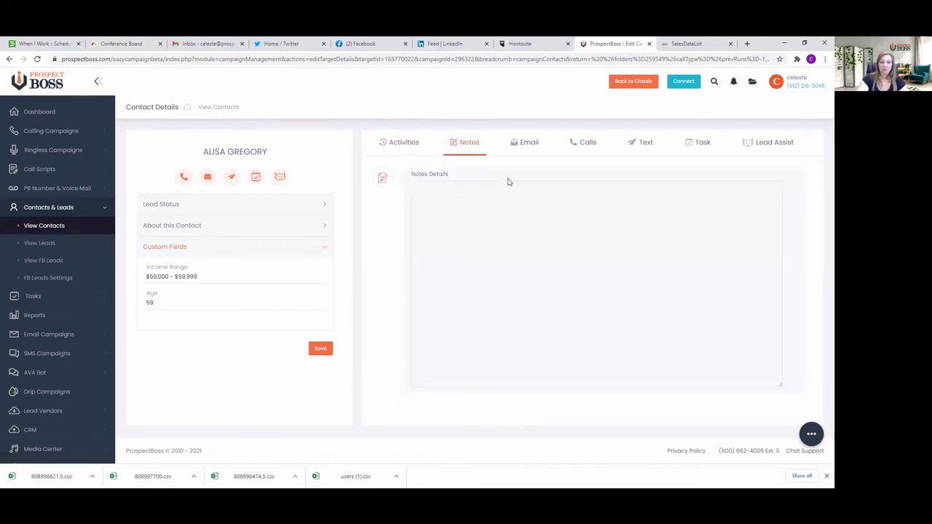
{"action": "left_click", "coordinate": [530, 147]}
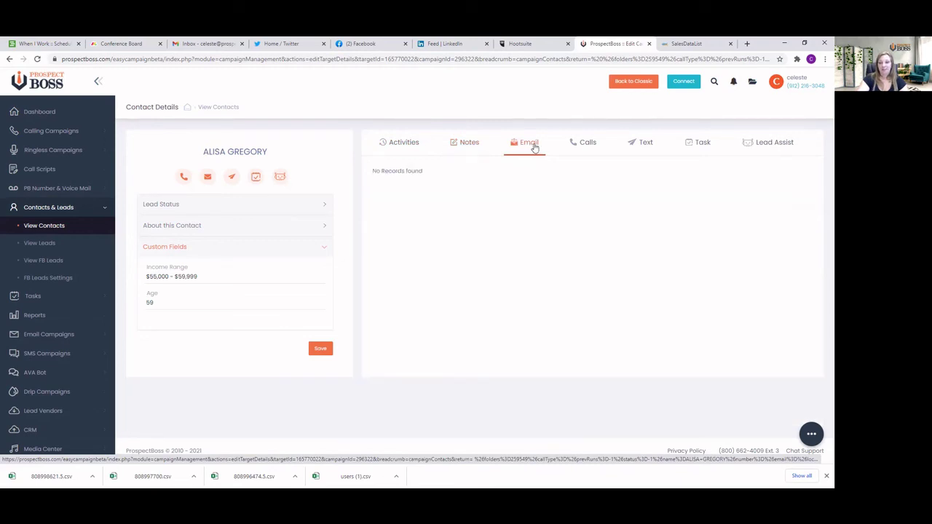
{"action": "left_click", "coordinate": [587, 146]}
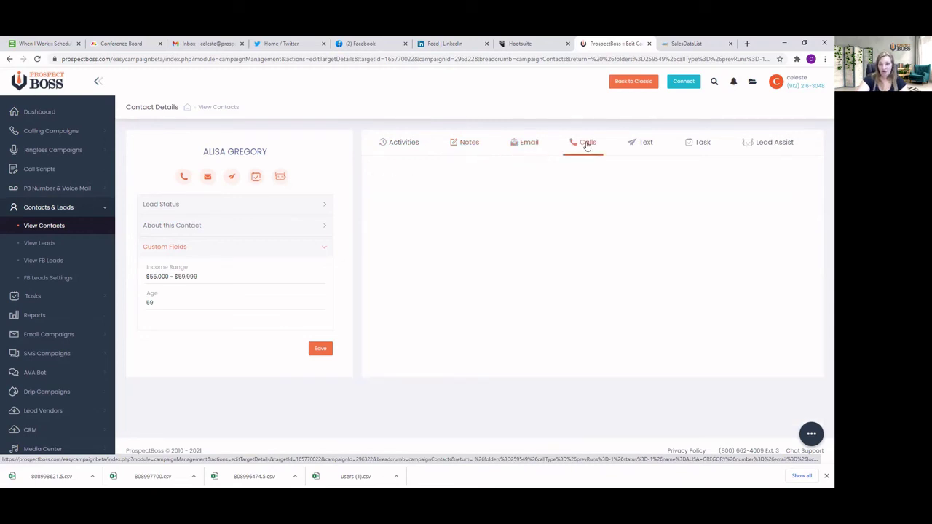
{"action": "left_click", "coordinate": [643, 146]}
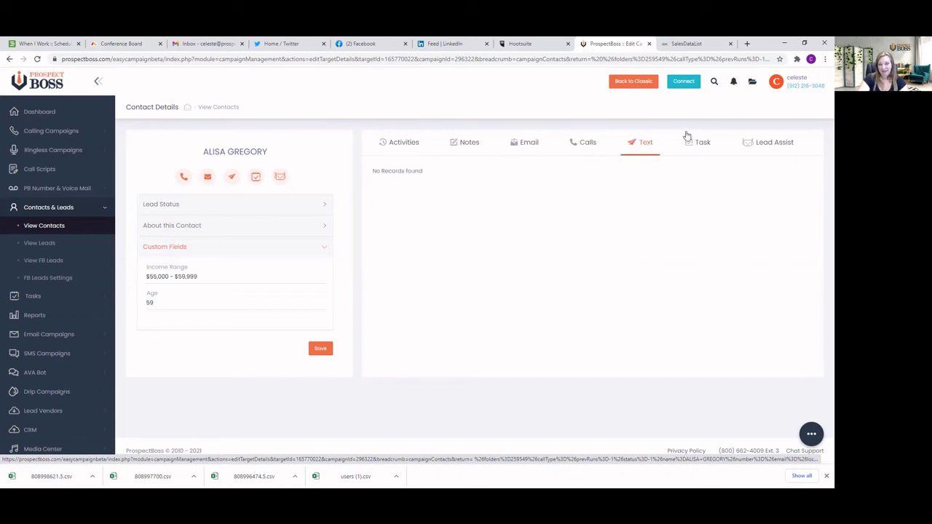
{"action": "left_click", "coordinate": [708, 144]}
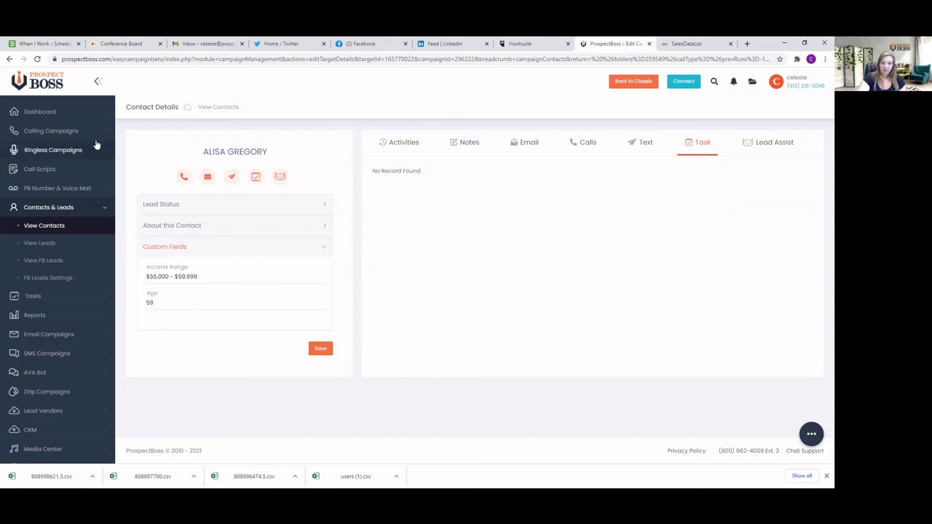
Open the Dashboard and view the Daily Planner in Month view, then return it to List view
{"action": "left_click", "coordinate": [38, 115]}
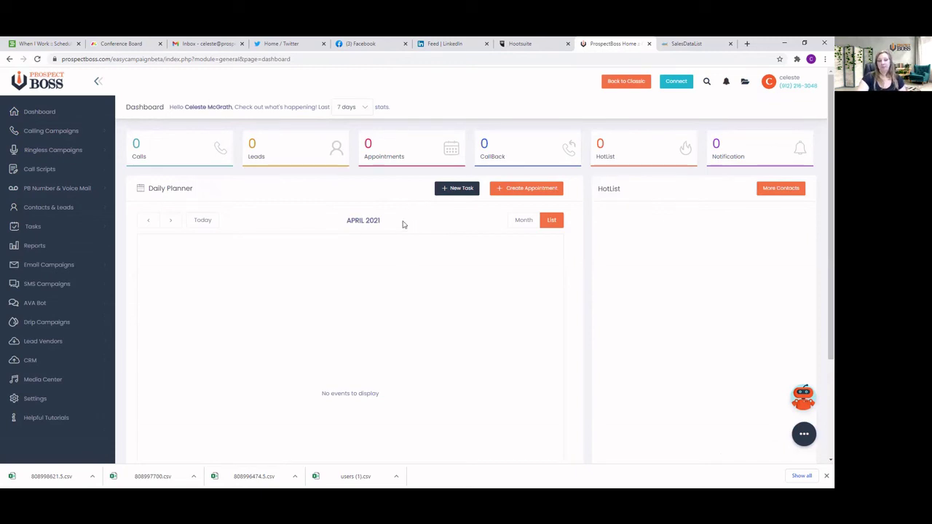
{"action": "left_click", "coordinate": [519, 221]}
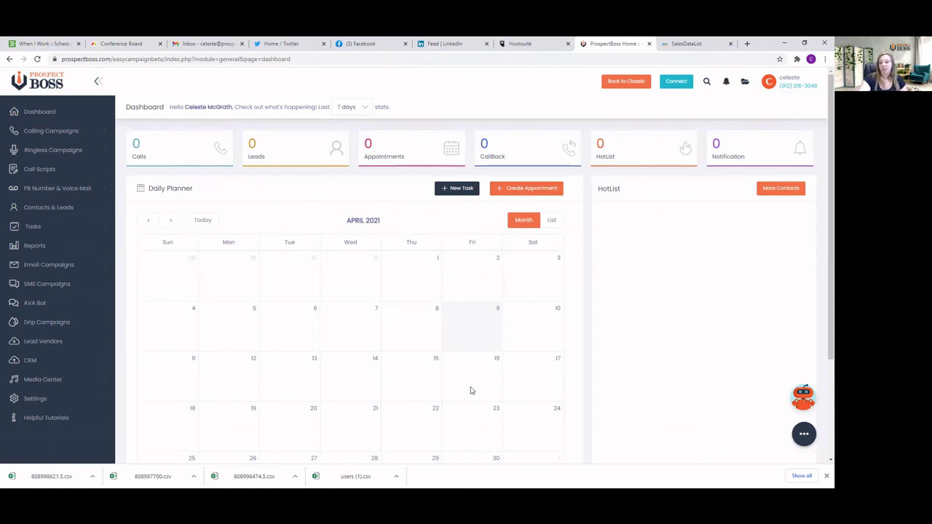
{"action": "left_click", "coordinate": [553, 222]}
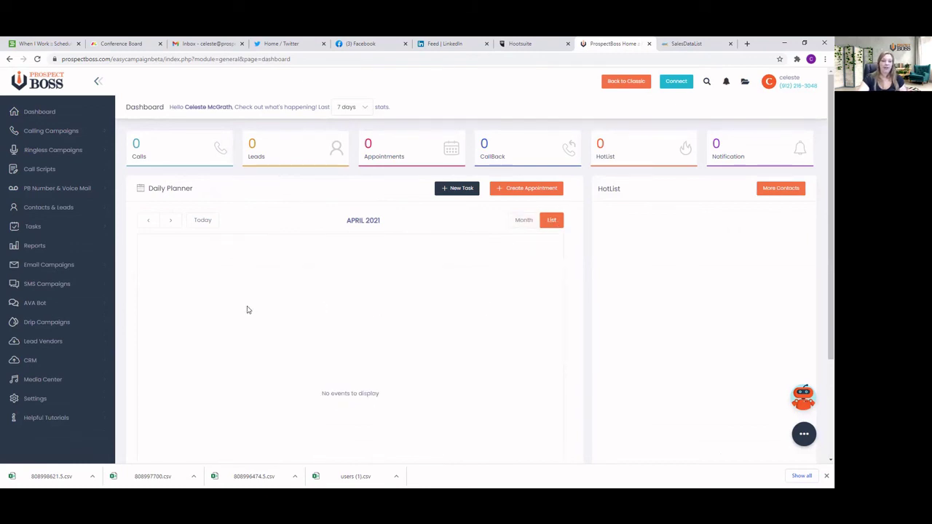